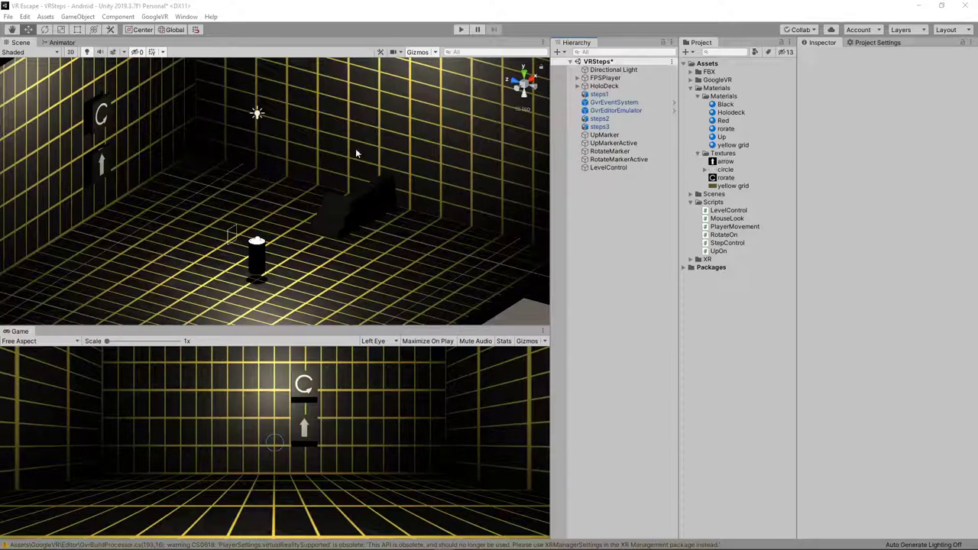
Collapse the Materials and Scripts folders and frame the whole grid room in the Scene view.
left_click(690, 88)
left_click(690, 104)
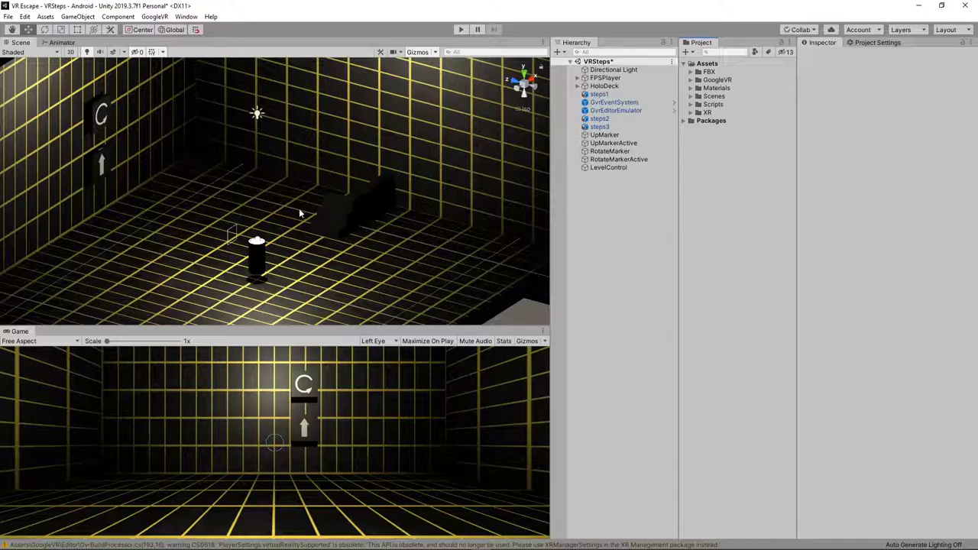
scroll(364, 197, "down", 2)
scroll(372, 216, "up", 2)
scroll(374, 217, "down", 3)
middle_click_drag(374, 220, 387, 220)
left_click_drag(387, 221, 296, 197, "alt")
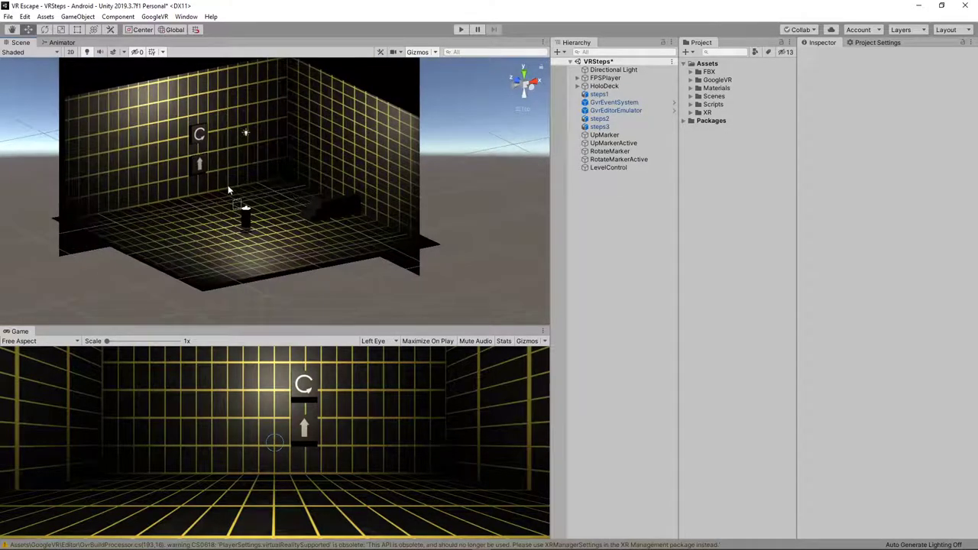
middle_click_drag(226, 186, 300, 197)
scroll(300, 199, "up", 4)
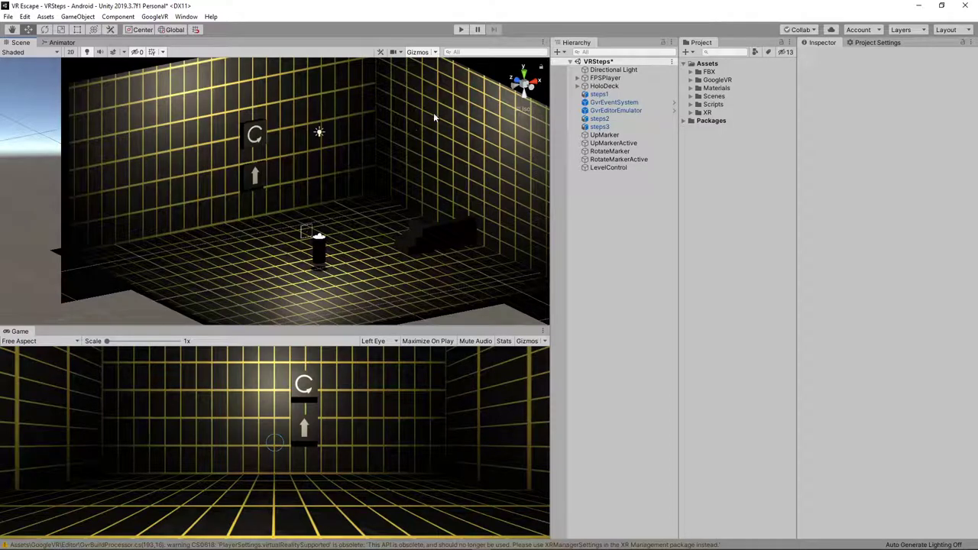
Run the VRSteps scene and look around until the up-arrow marker shows a red frame.
left_click(461, 28)
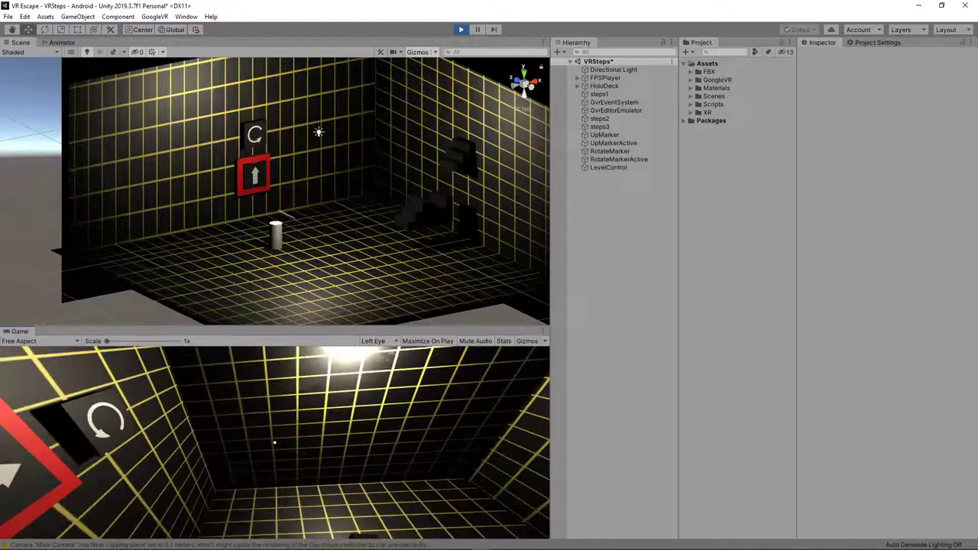
Stop play mode and open the Android Player Settings from Build Settings.
left_click(460, 30)
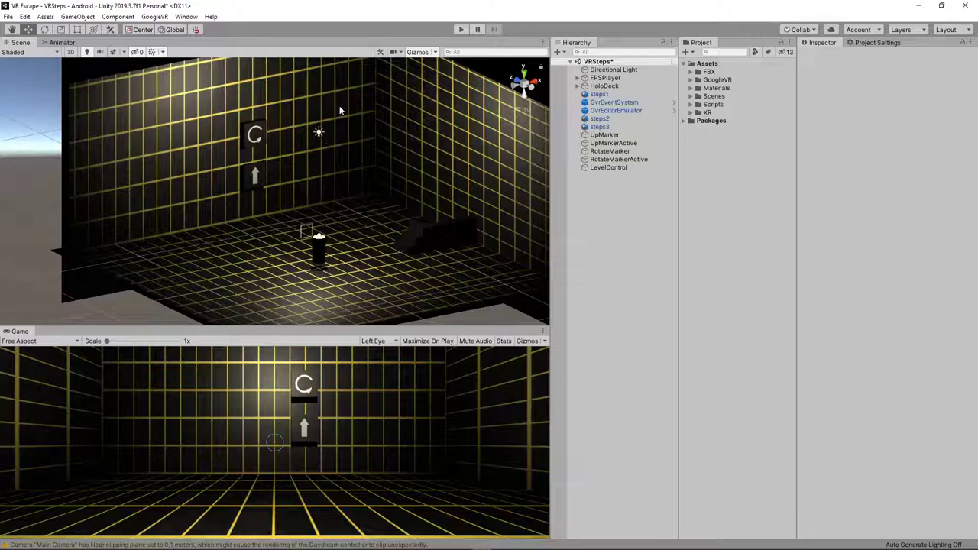
left_click(8, 16)
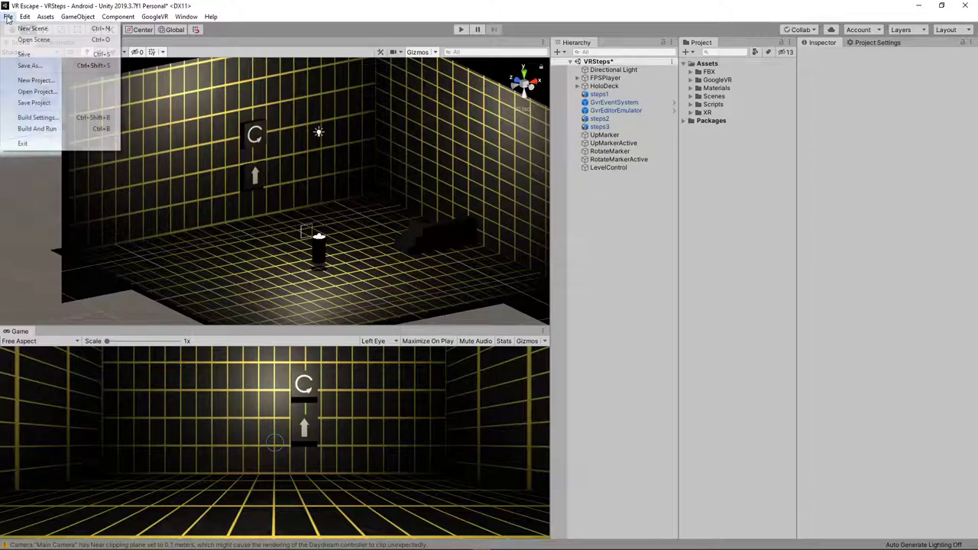
left_click(46, 118)
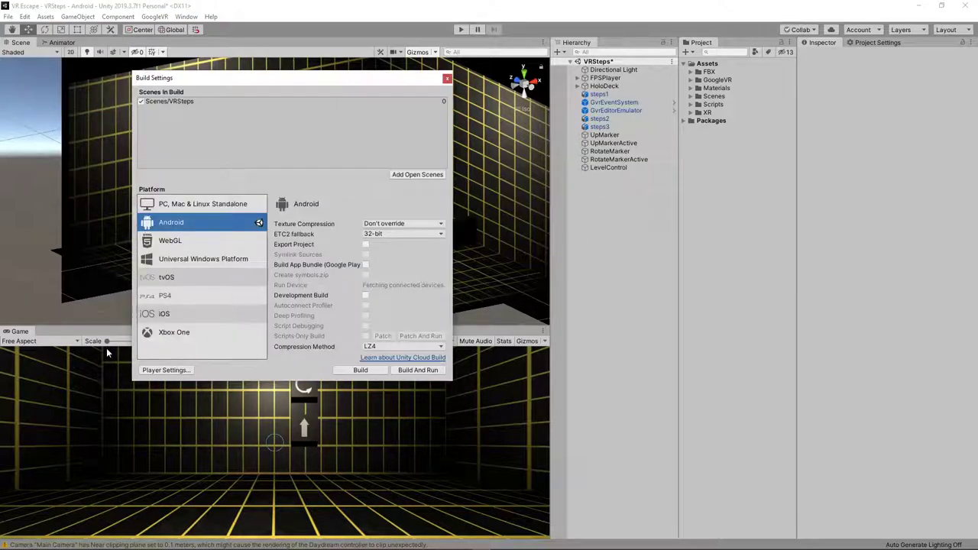
left_click(165, 370)
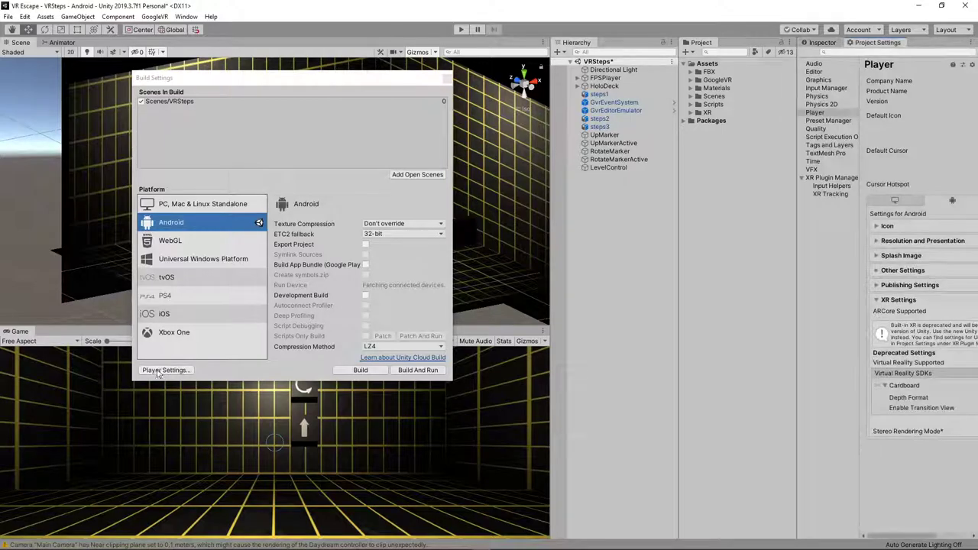
left_click(447, 80)
Widen the Project Settings panel and show the Player page with Virtual Reality Supported and Cardboard.
left_click(810, 176)
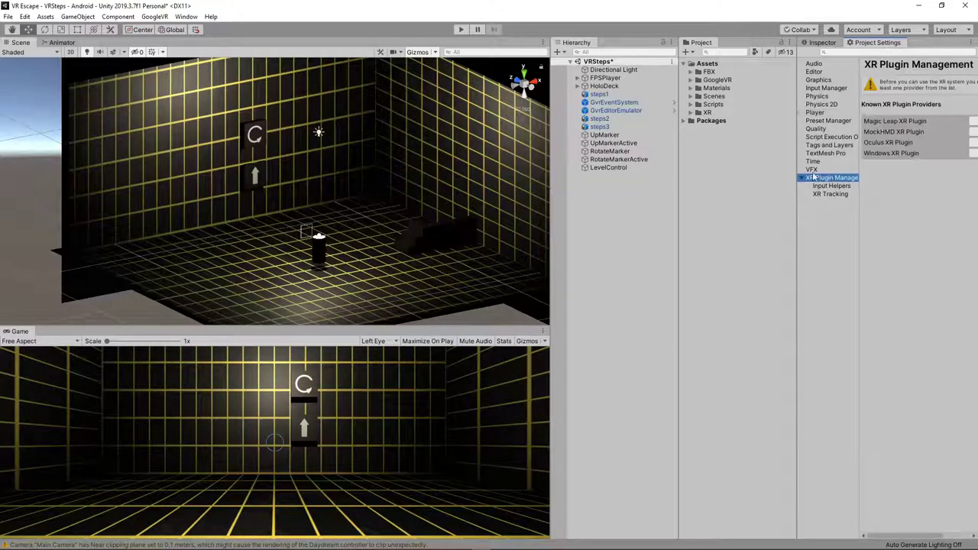
left_click_drag(798, 163, 669, 165)
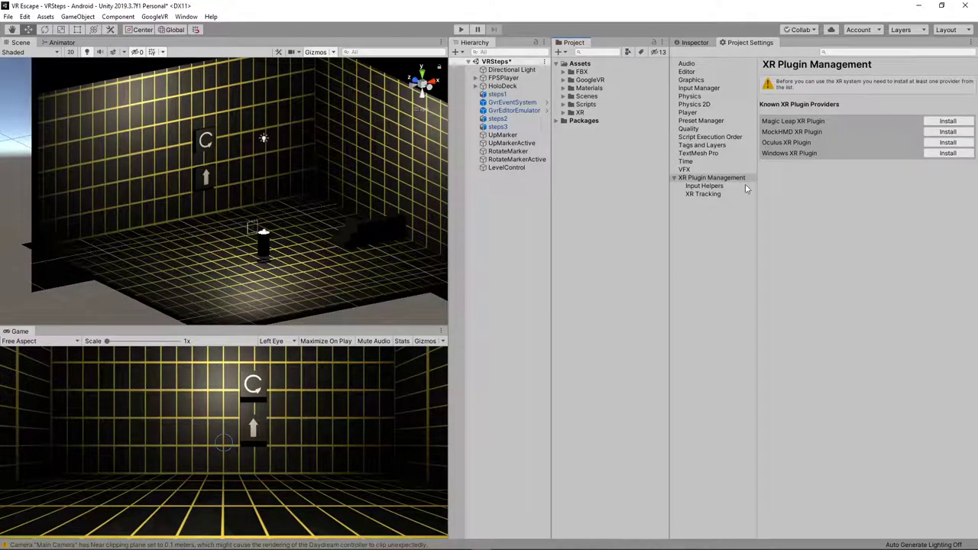
left_click(688, 113)
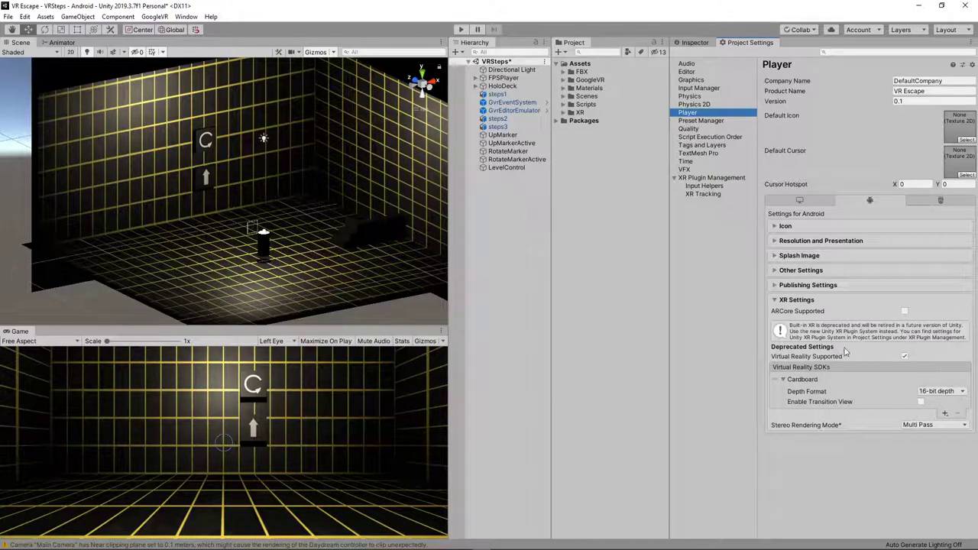
Show the XR Plugin Management page listing Magic Leap, MockHMD, Oculus and Windows XR providers.
left_click(732, 179)
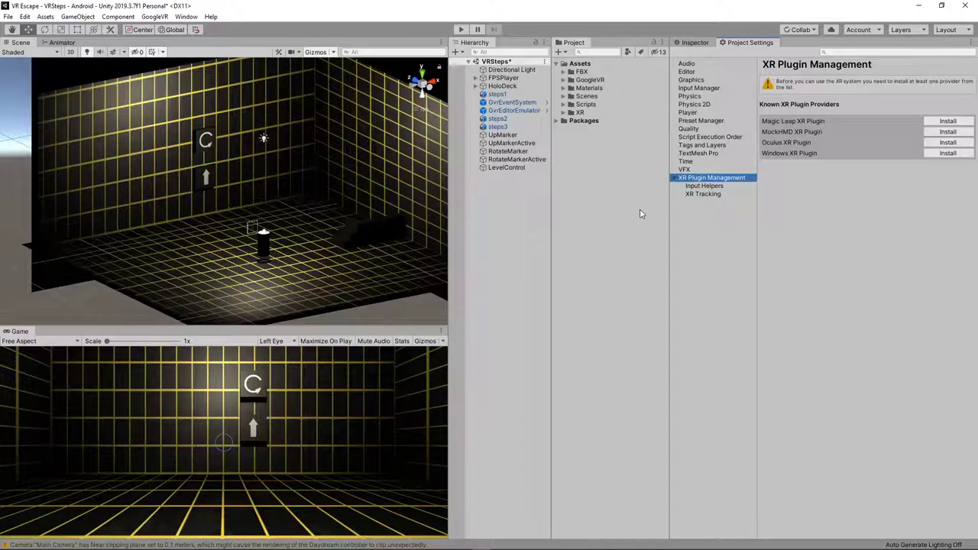
left_click(702, 114)
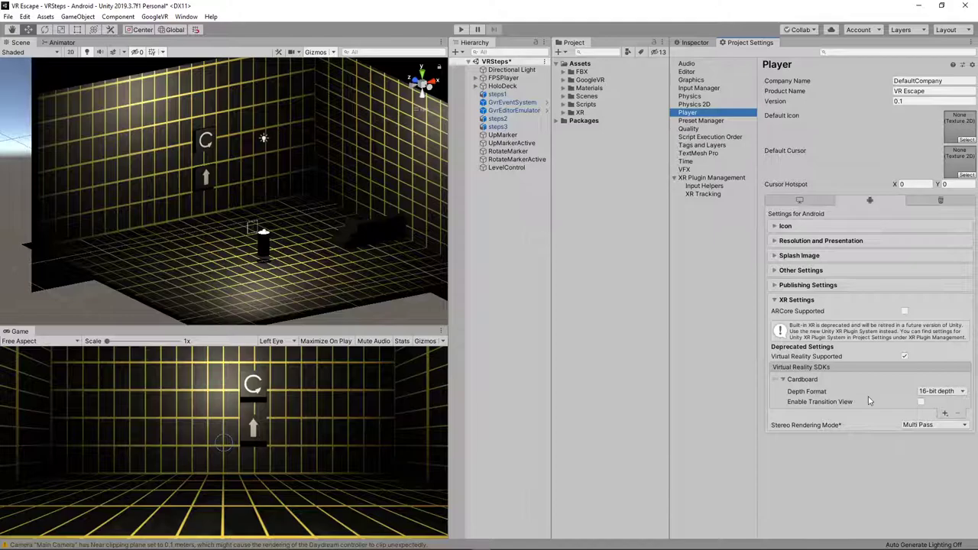
left_click(695, 178)
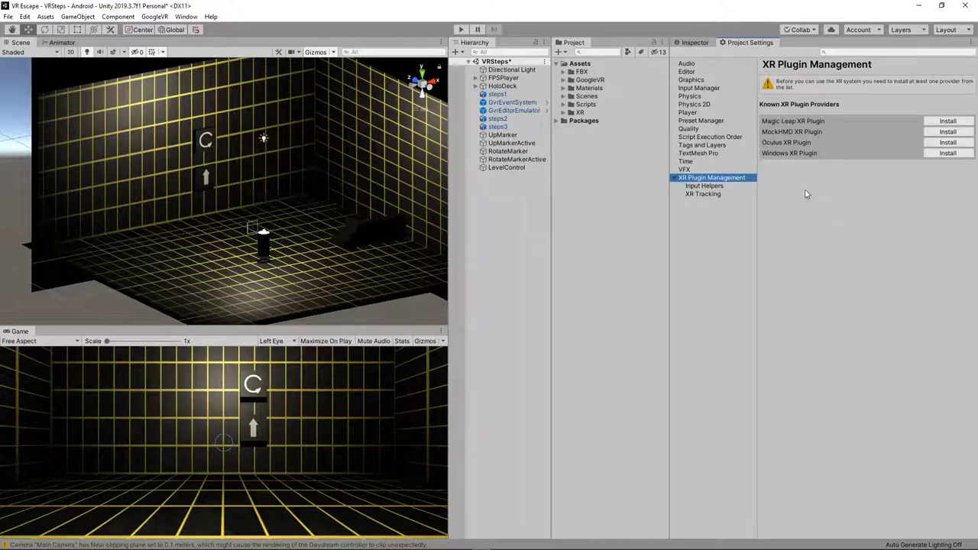
Check Google VR Android and XR Management in Package Manager, then return to Player settings.
left_click(188, 17)
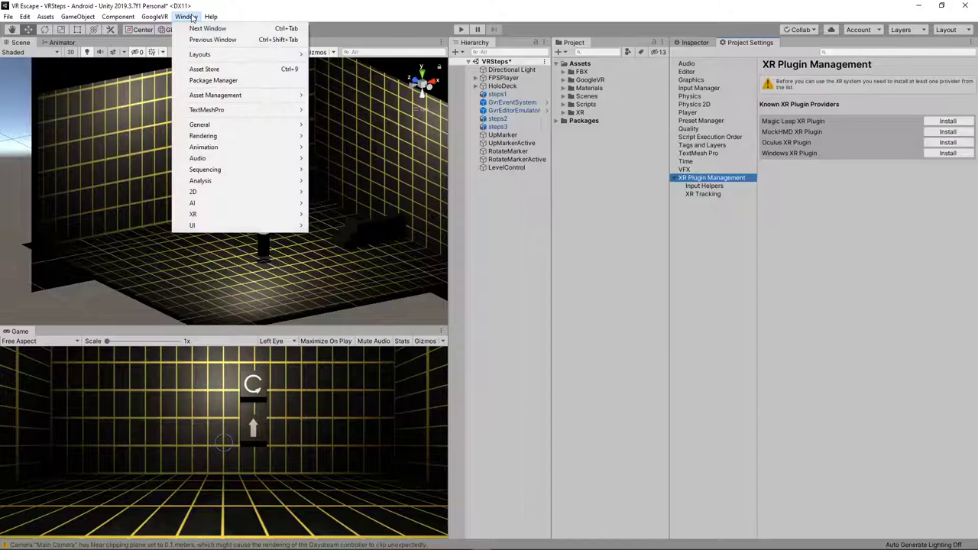
left_click(213, 80)
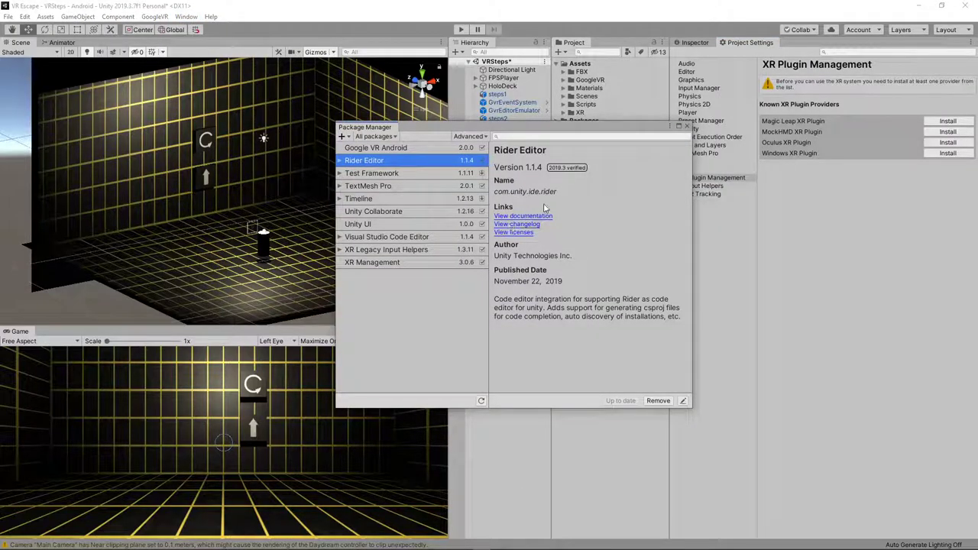
left_click(685, 127)
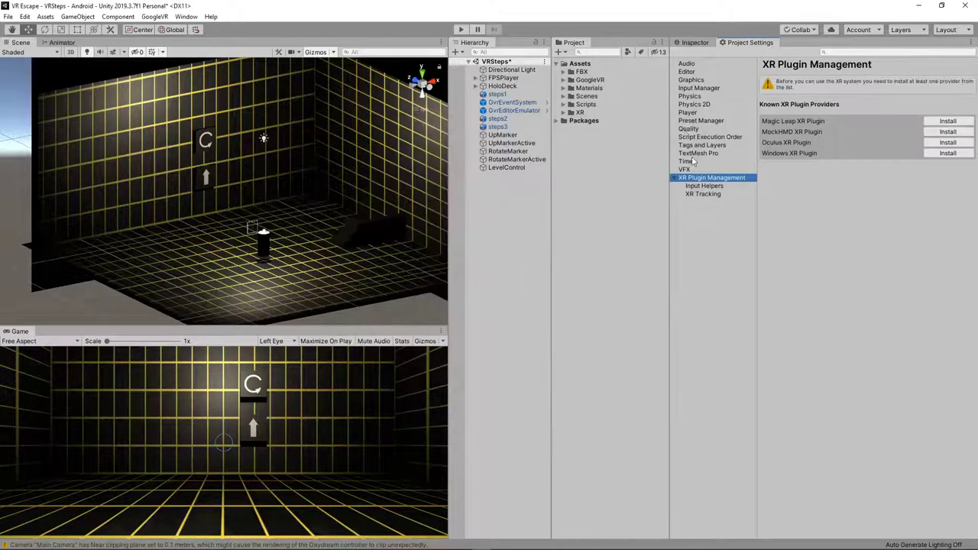
left_click(710, 113)
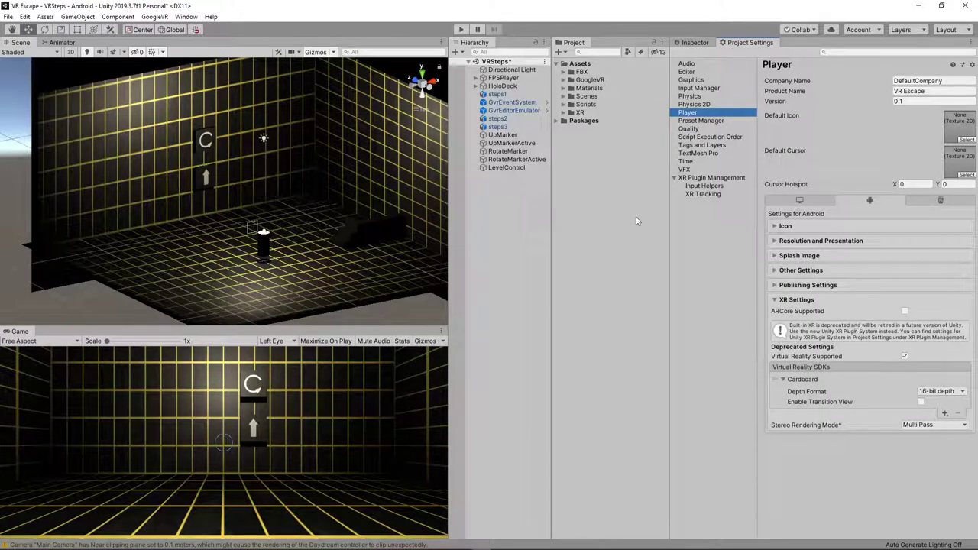
left_click(675, 177)
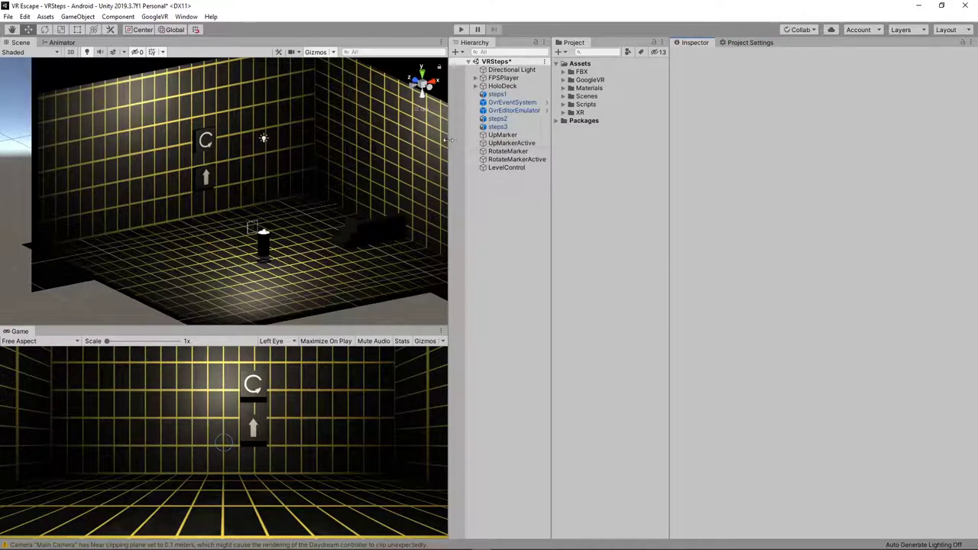
Widen the Scene and Game views, then bring up the Asset Store home page in an editor tab.
left_click_drag(450, 146, 616, 151)
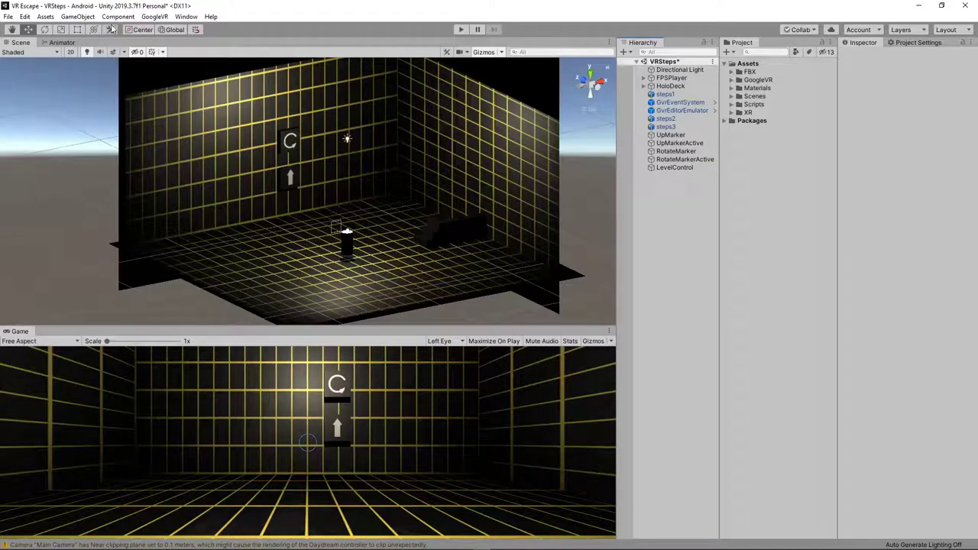
left_click(175, 18)
left_click(201, 70)
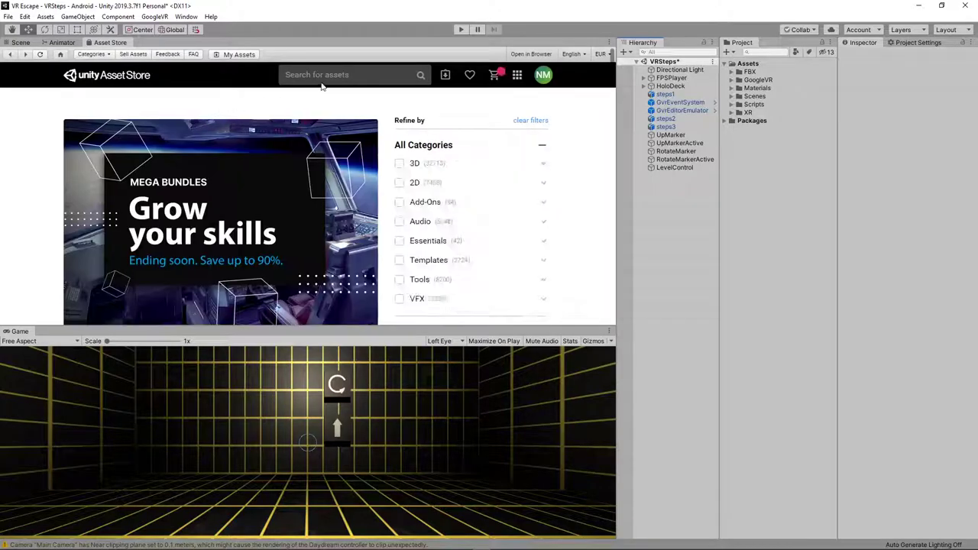
Search the Asset Store for 'standard assets'.
left_click(330, 76)
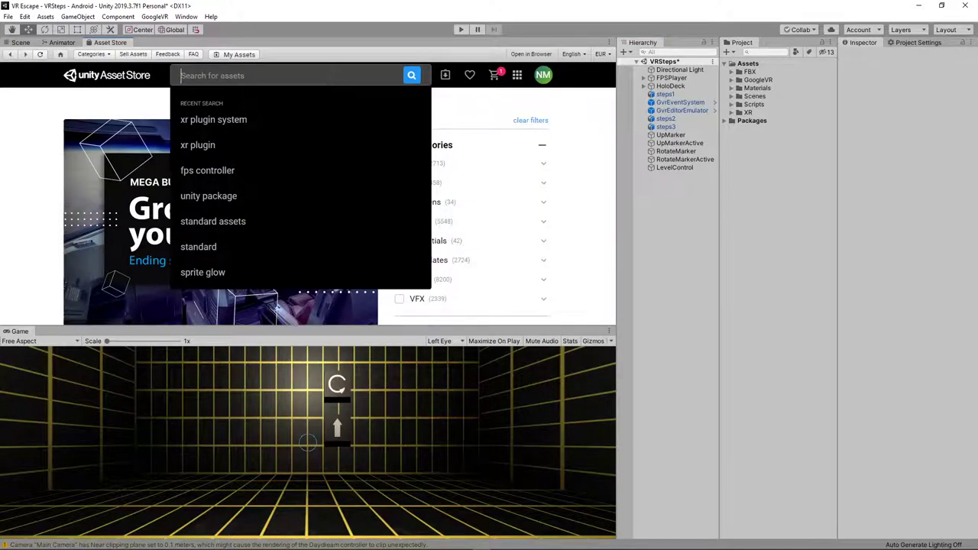
type("standard assets")
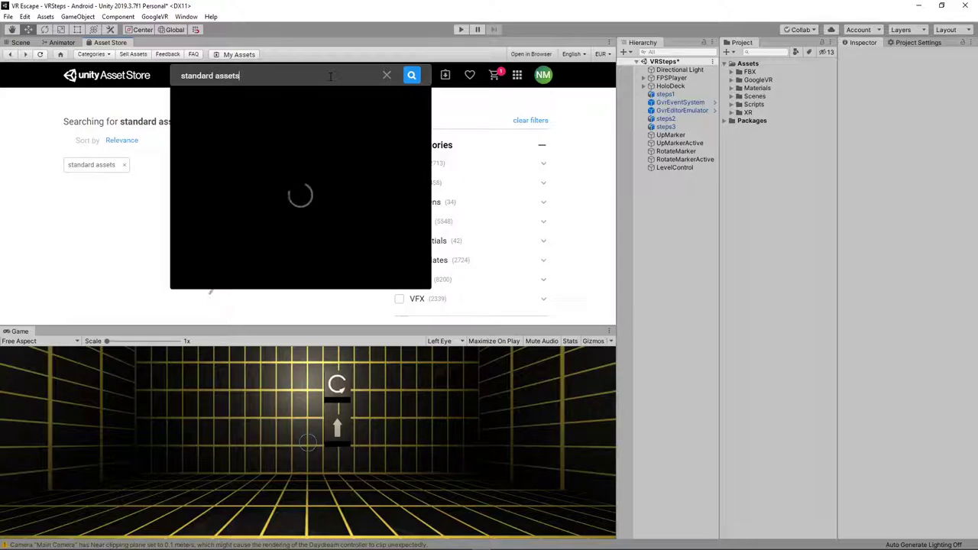
key("Return")
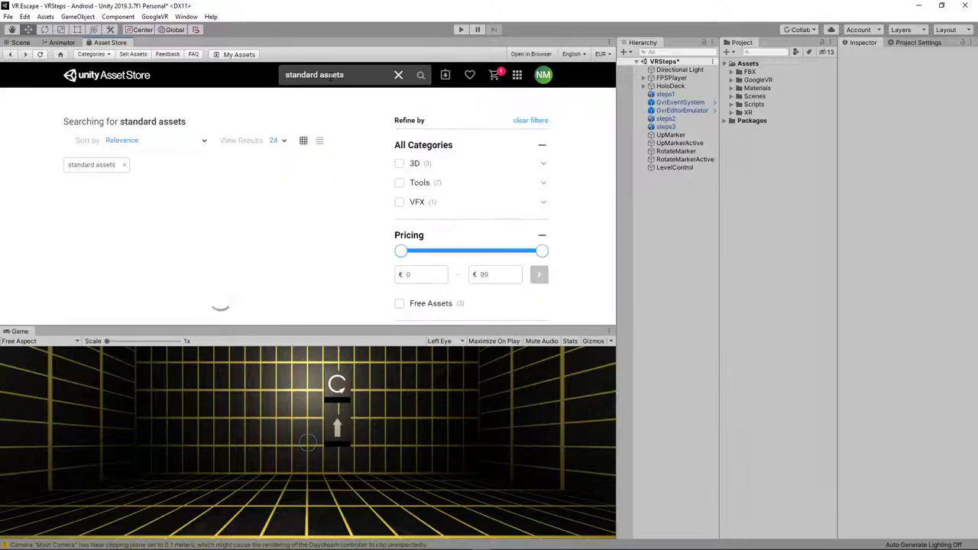
scroll(252, 217, "down", 10)
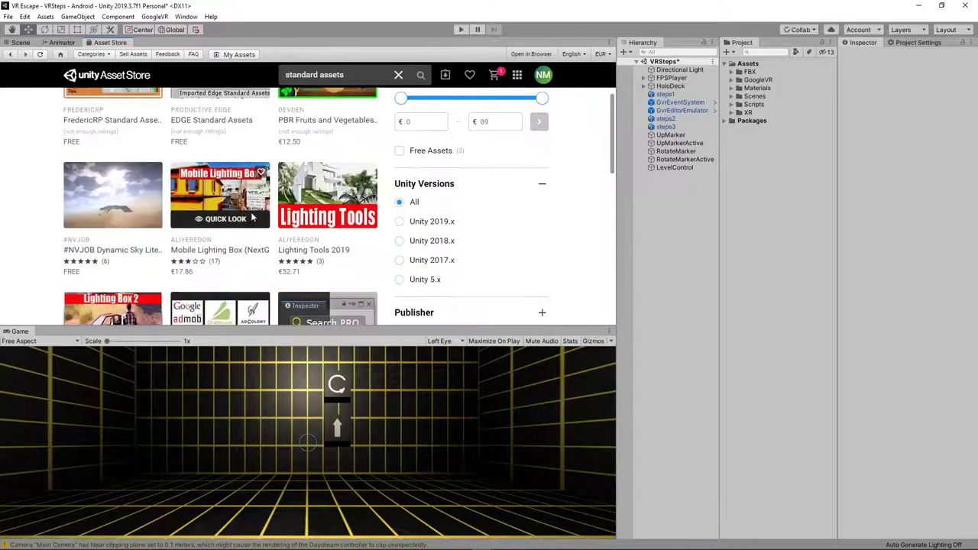
scroll(252, 217, "up", 10)
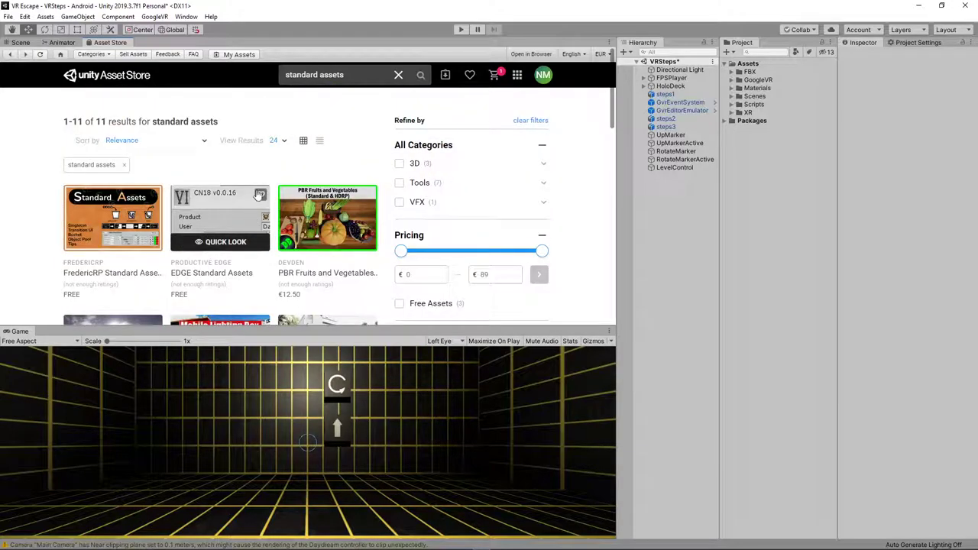
Import Standard Assets from the account's purchased assets list.
left_click(543, 75)
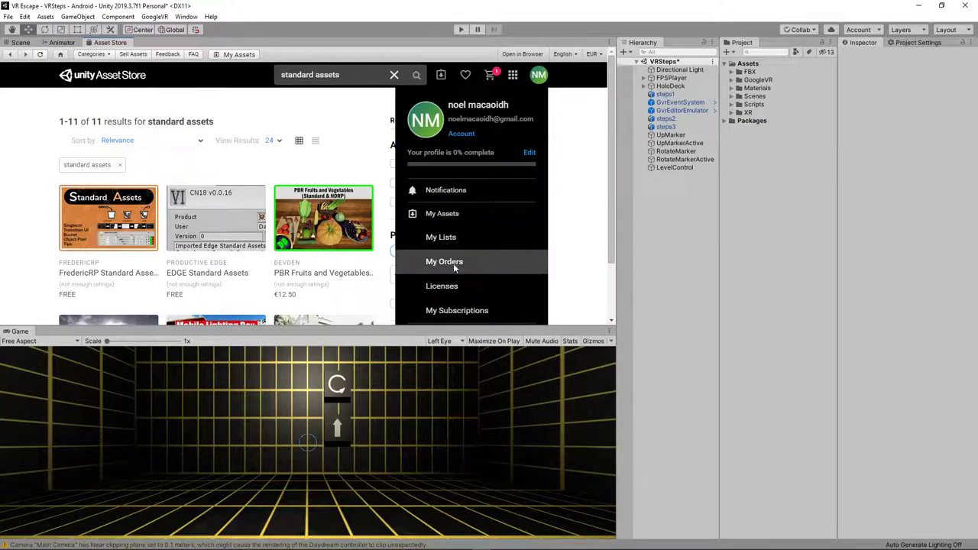
left_click(451, 213)
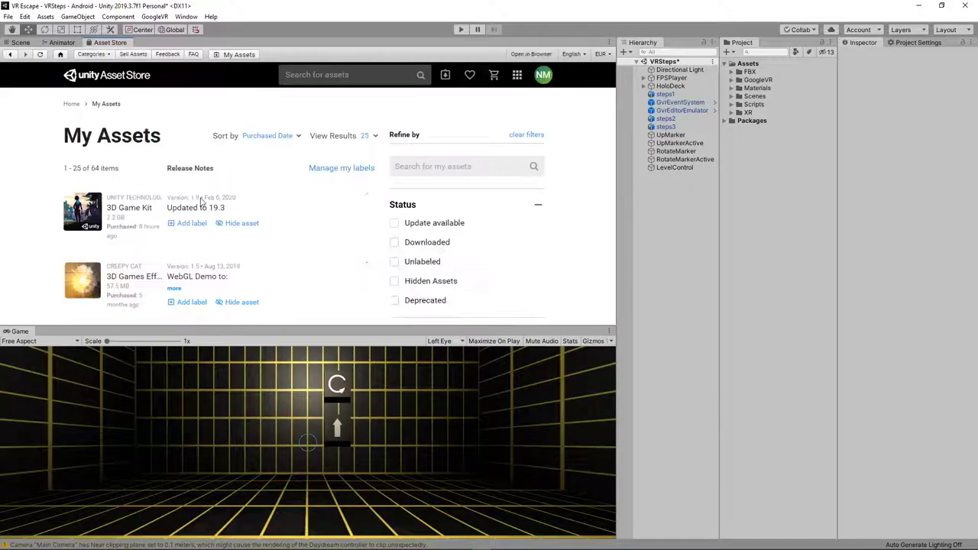
scroll(164, 212, "down", 4)
scroll(159, 215, "down", 3)
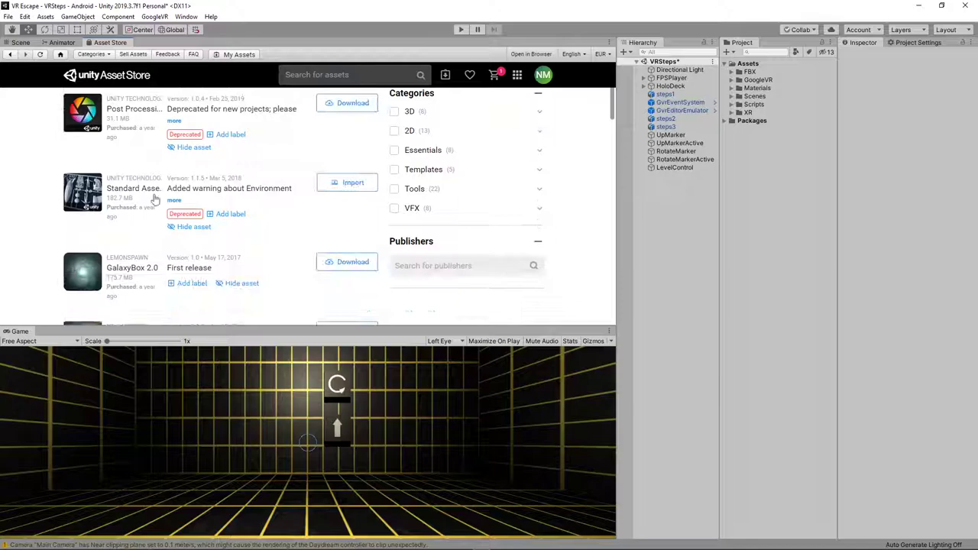
left_click(363, 190)
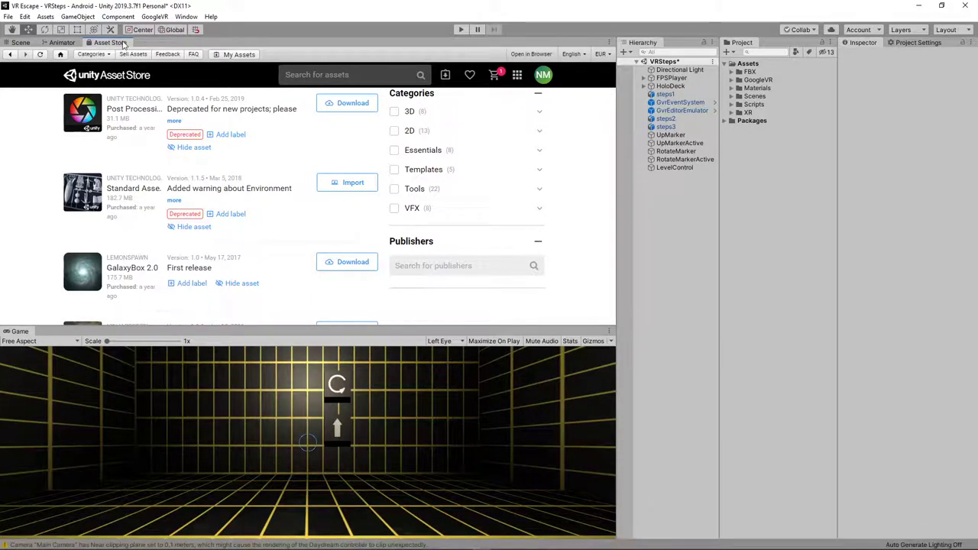
Close the Asset Store tab and select MouseLook in the expanded Scripts folder.
right_click(132, 44)
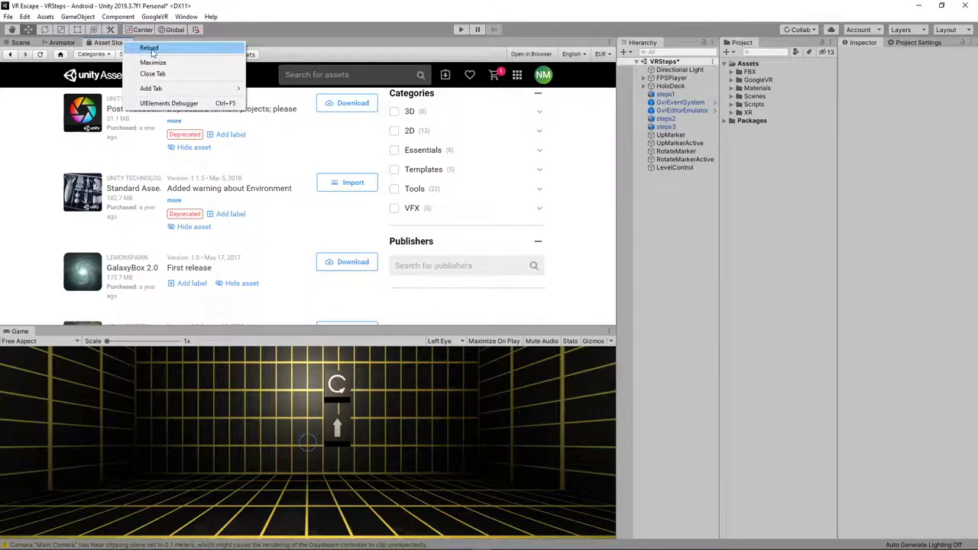
left_click(153, 73)
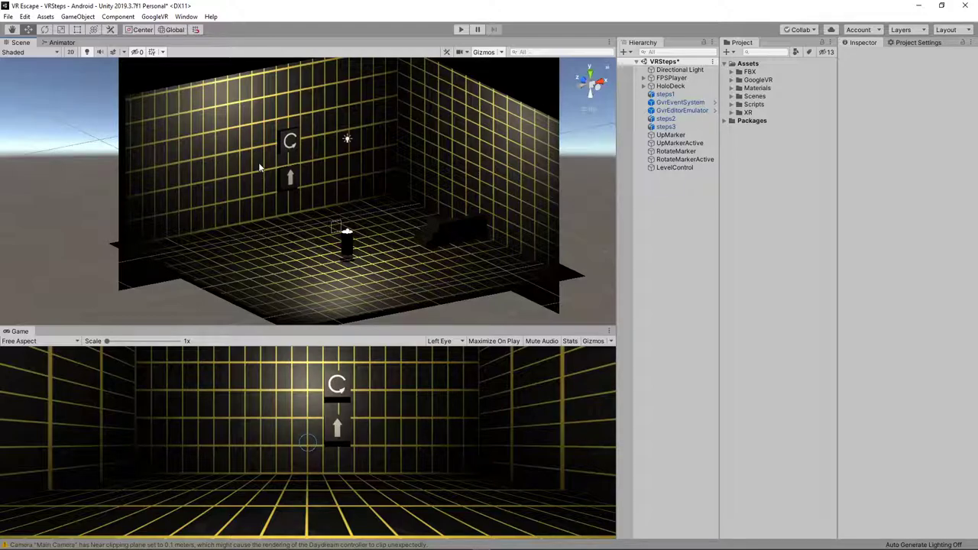
left_click(731, 106)
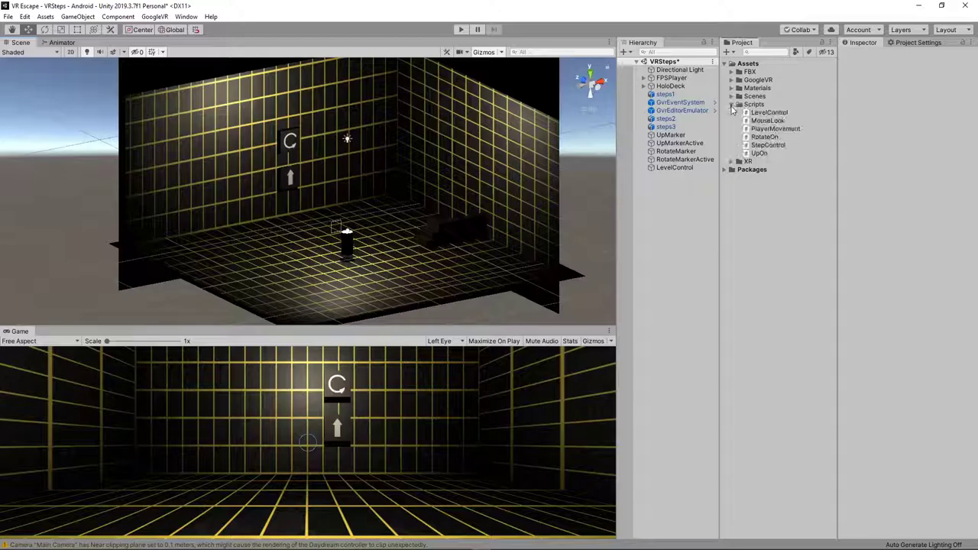
left_click(771, 121)
Open MouseLook.cs in Visual Studio, dismiss the update notice and scroll through the code.
double_click(766, 121)
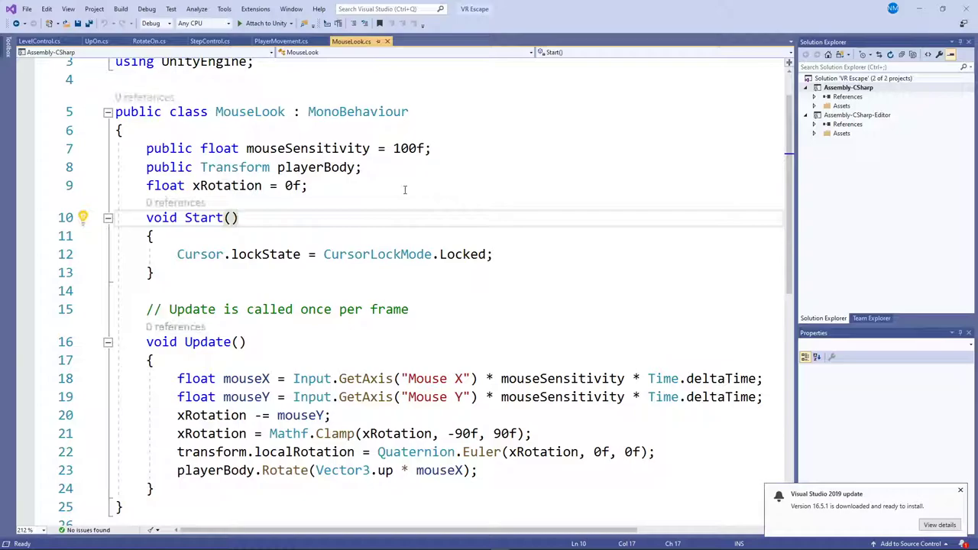
left_click(961, 490)
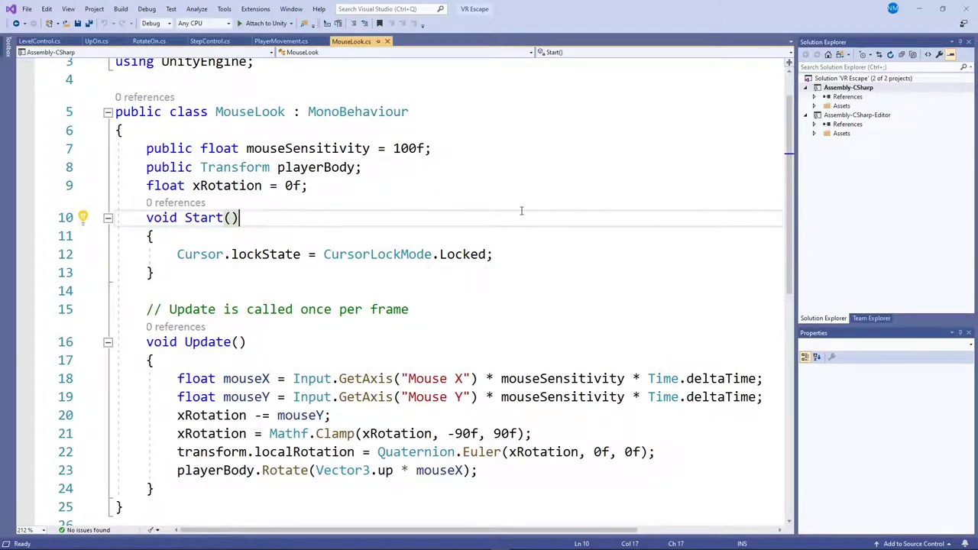
scroll(525, 187, "down", 2)
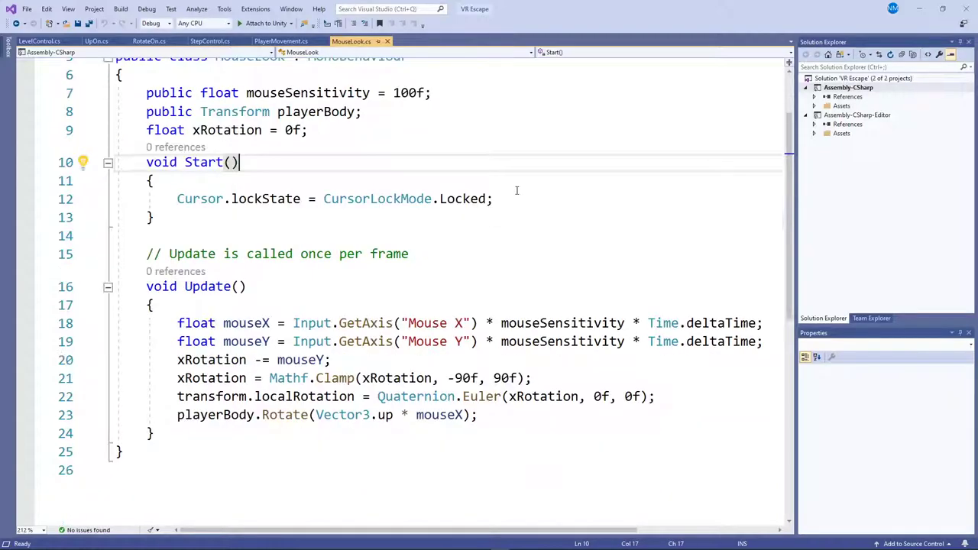
scroll(400, 278, "down", 5)
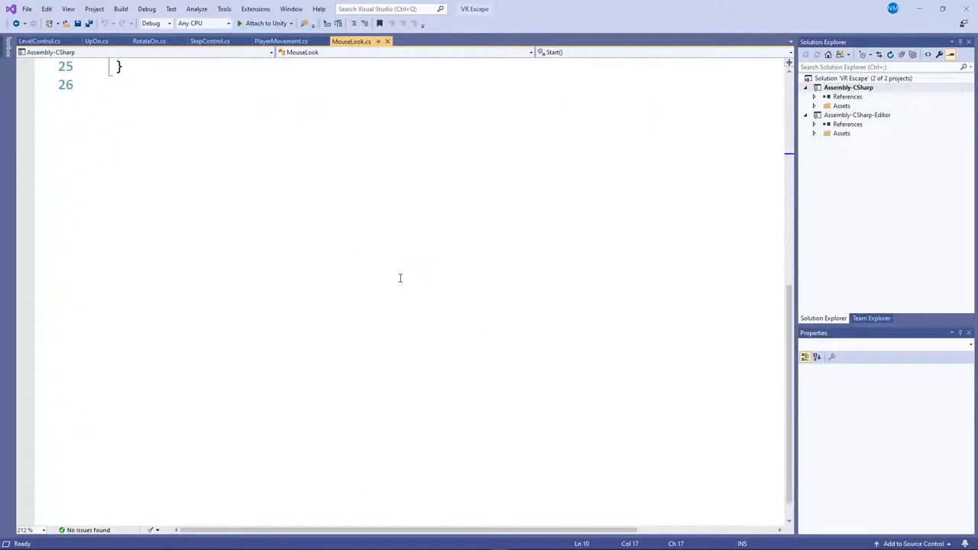
scroll(400, 278, "up", 5)
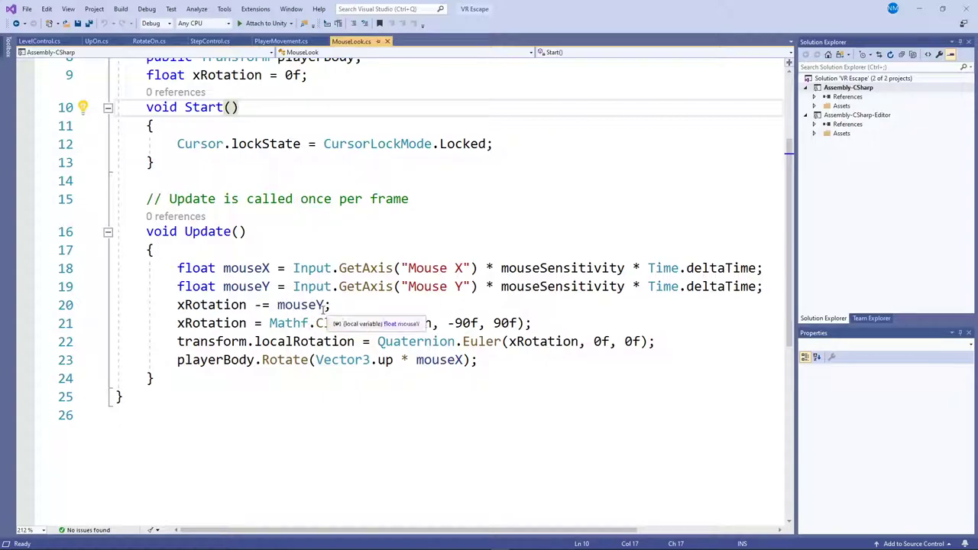
scroll(319, 270, "up", 1)
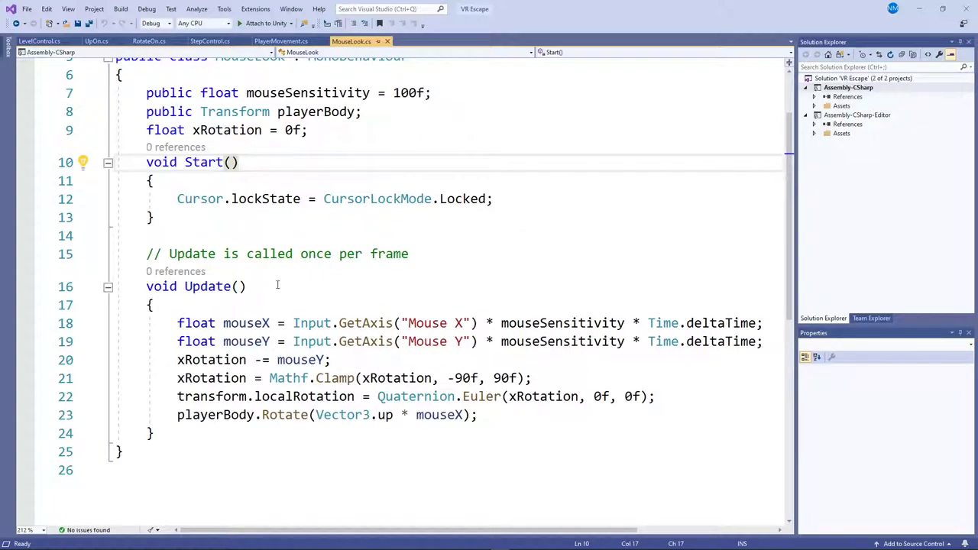
scroll(276, 302, "down", 1)
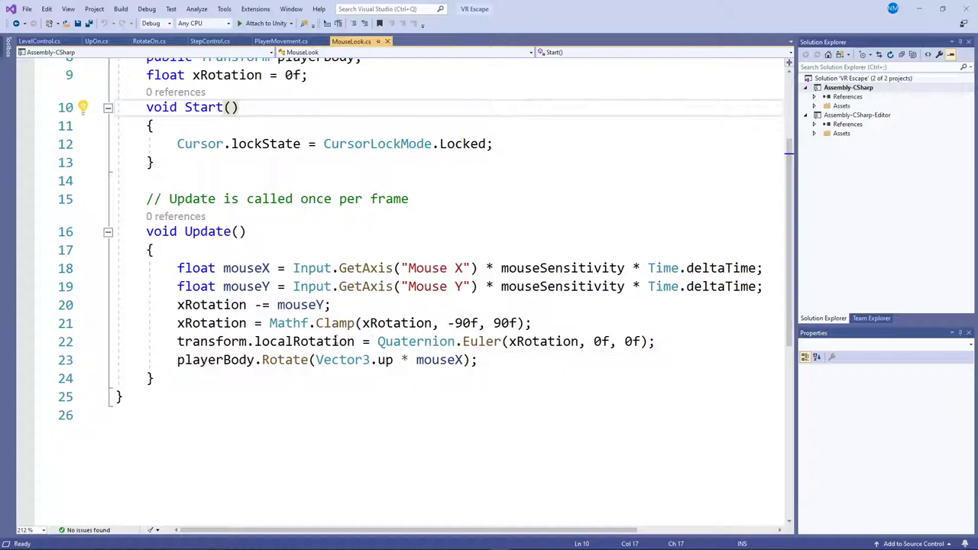
Highlight the rotation clamp on line 21 and the word up on line 23.
left_click_drag(165, 323, 532, 324)
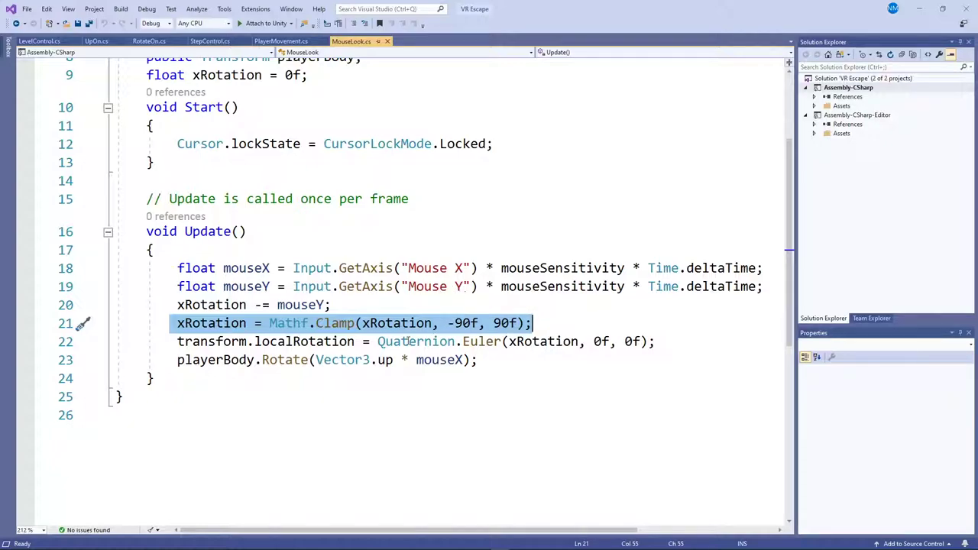
double_click(382, 359)
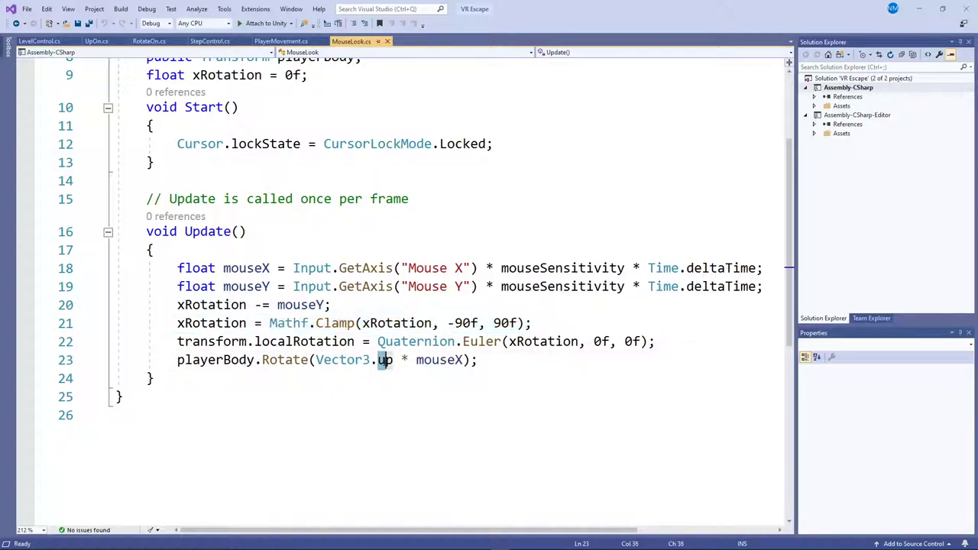
left_click(338, 381)
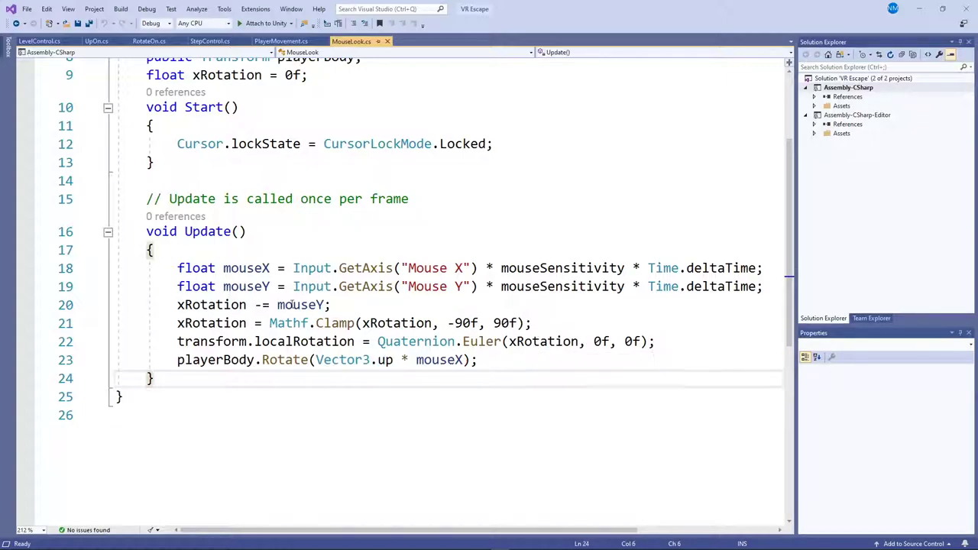
scroll(310, 174, "up", 2)
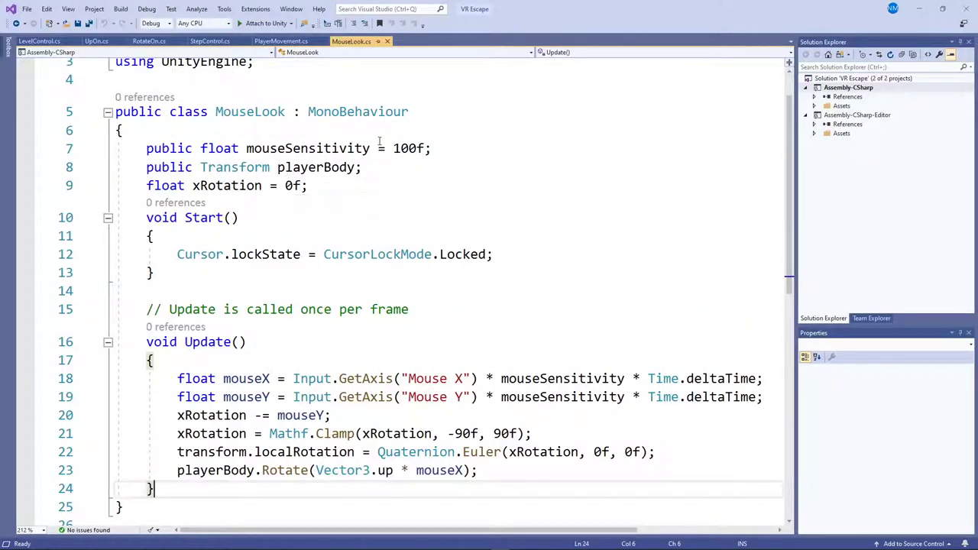
Switch to PlayerMovement.cs, widen the code area and highlight the groundMask declaration on line 14.
left_click(281, 42)
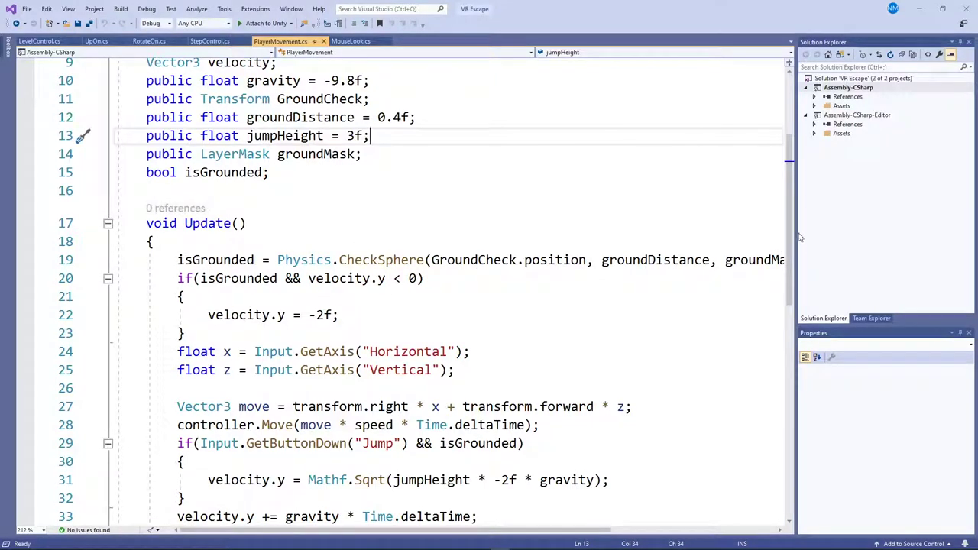
left_click_drag(795, 233, 847, 233)
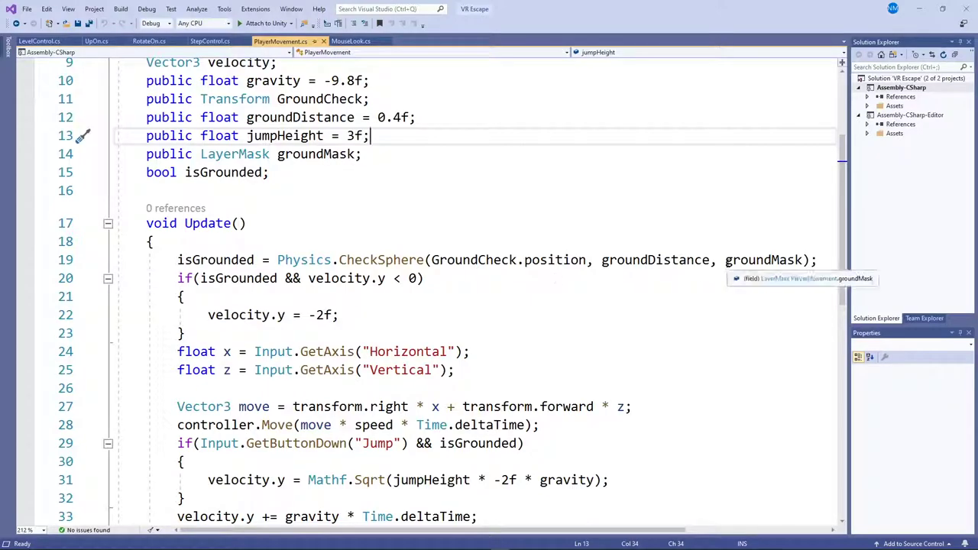
scroll(508, 233, "up", 3)
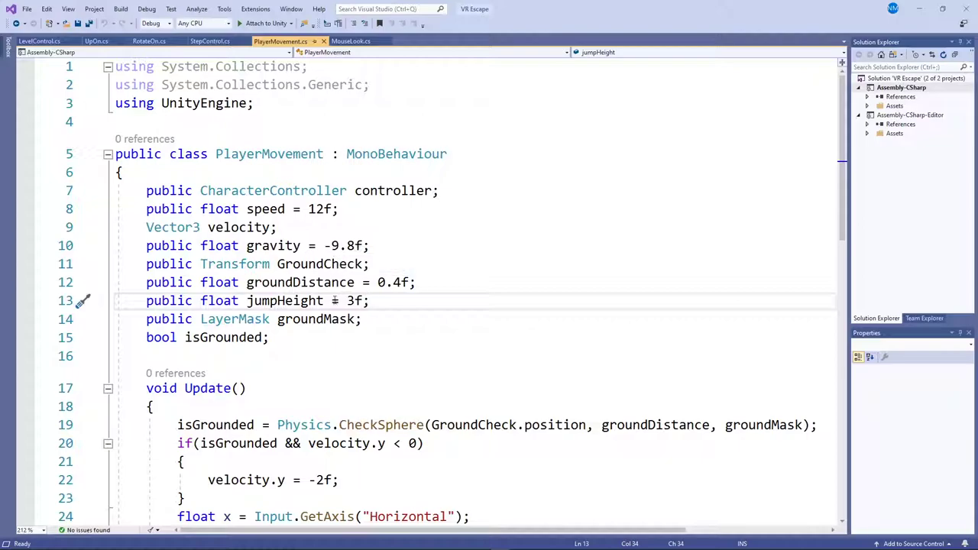
left_click_drag(361, 319, 145, 319)
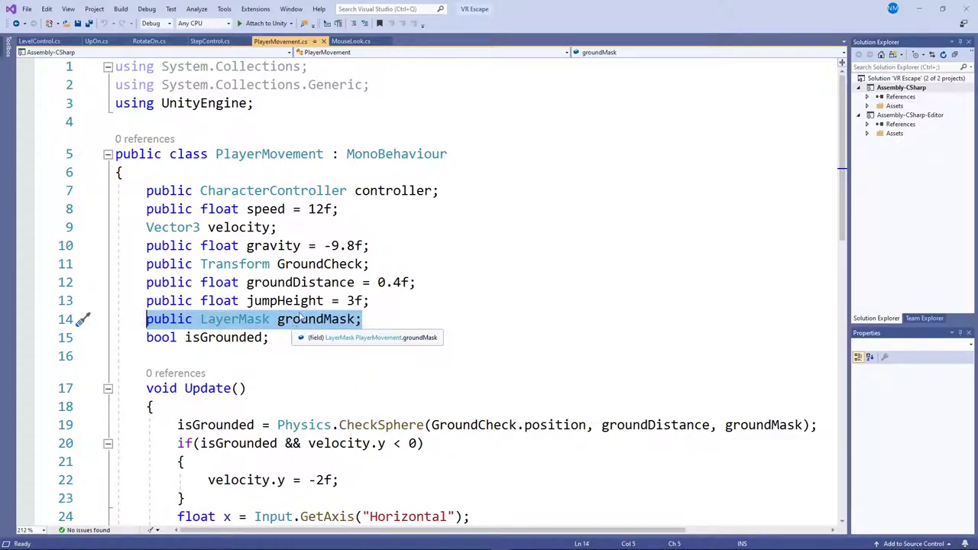
scroll(298, 321, "down", 3)
scroll(305, 310, "down", 2)
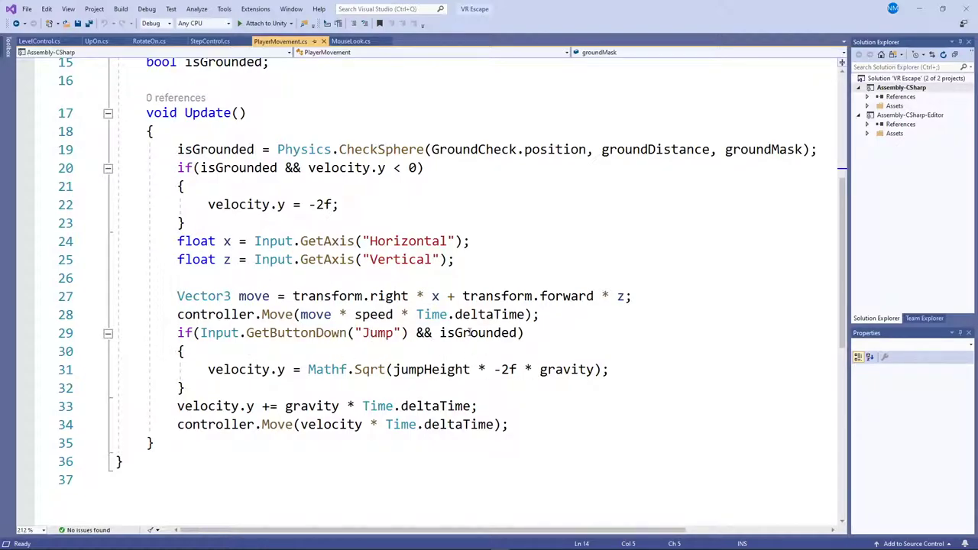
Highlight isGrounded, the line 31 jump velocity, Horizontal and Vertical, then return to Unity.
double_click(463, 333)
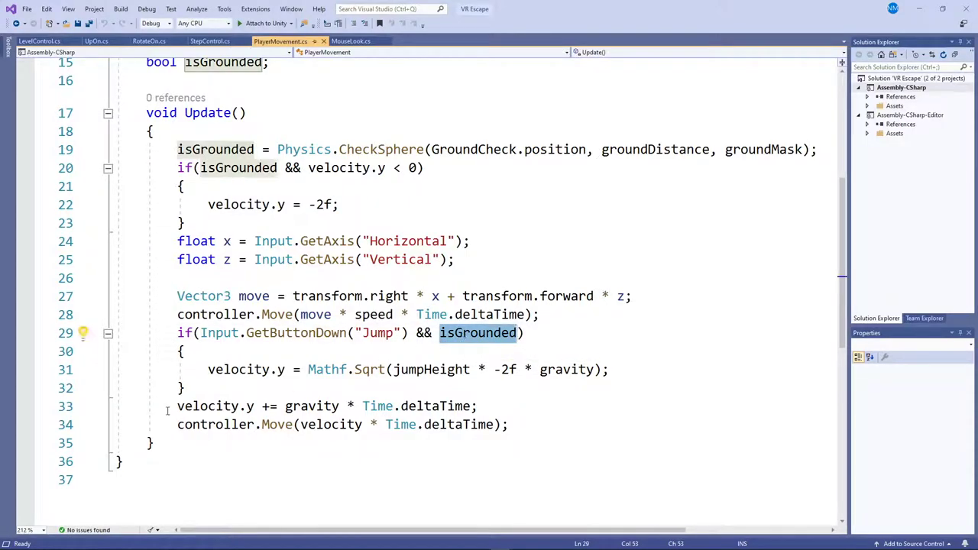
left_click_drag(203, 377, 619, 369)
double_click(463, 334)
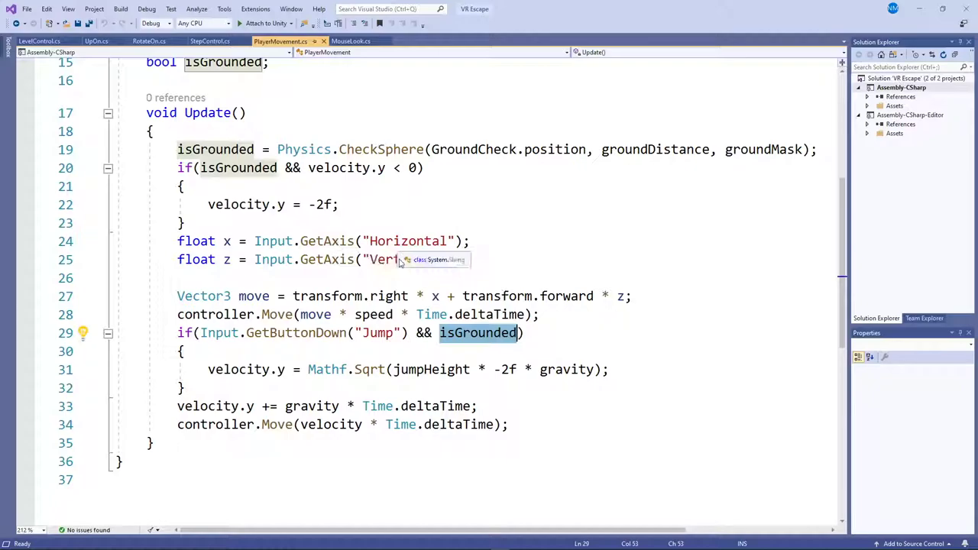
scroll(388, 232, "up", 1)
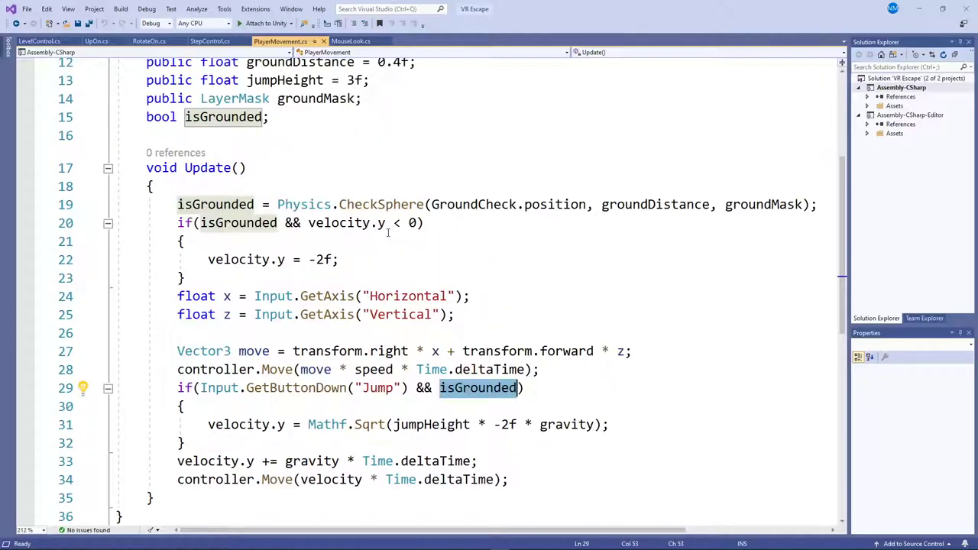
double_click(396, 296)
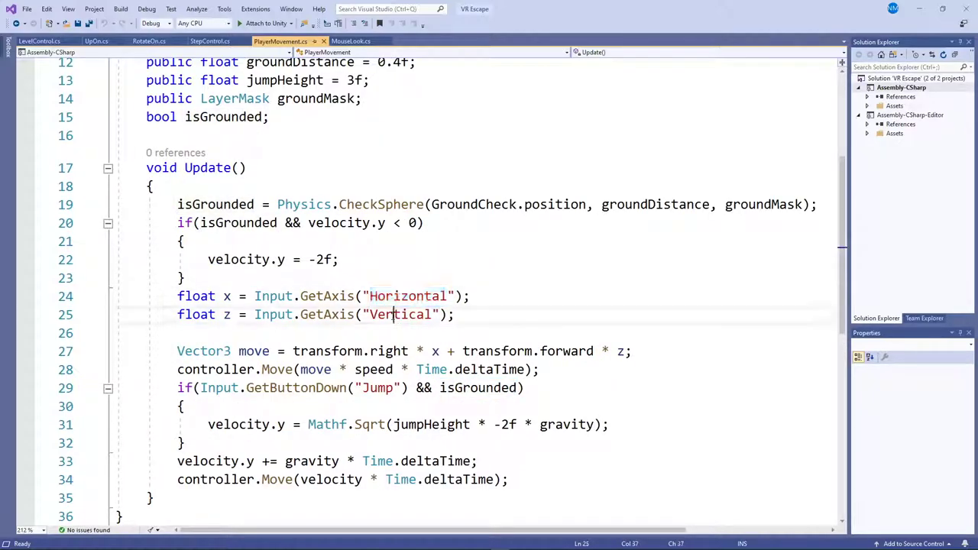
double_click(394, 316)
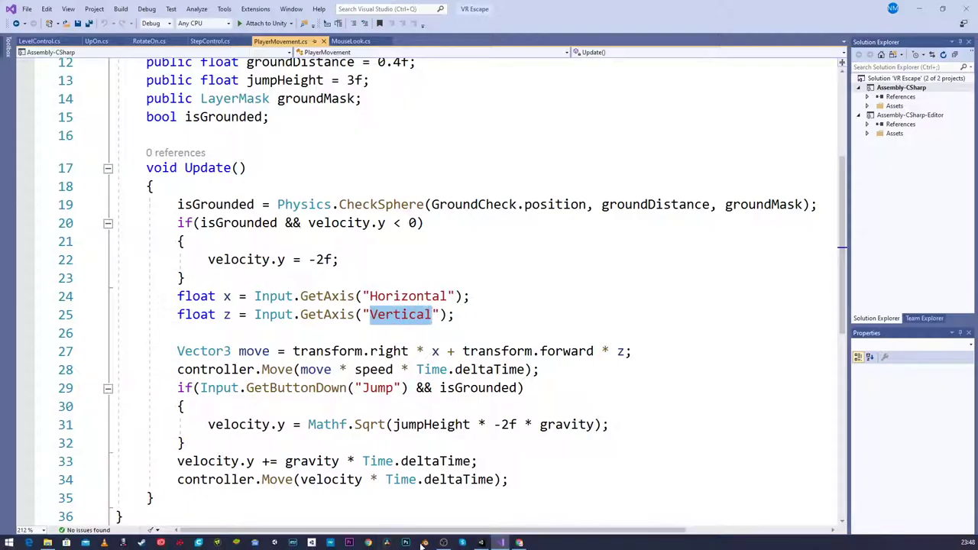
left_click(479, 543)
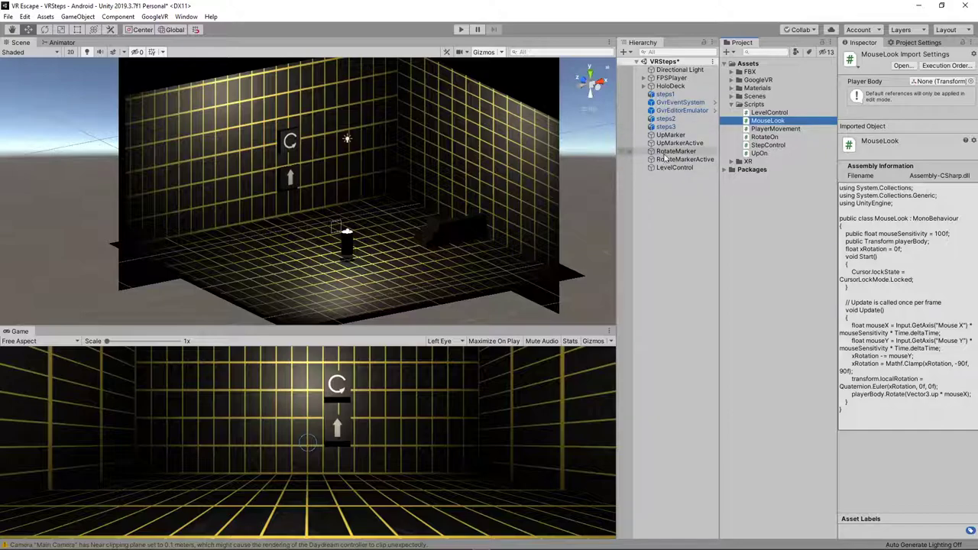
left_click(643, 78)
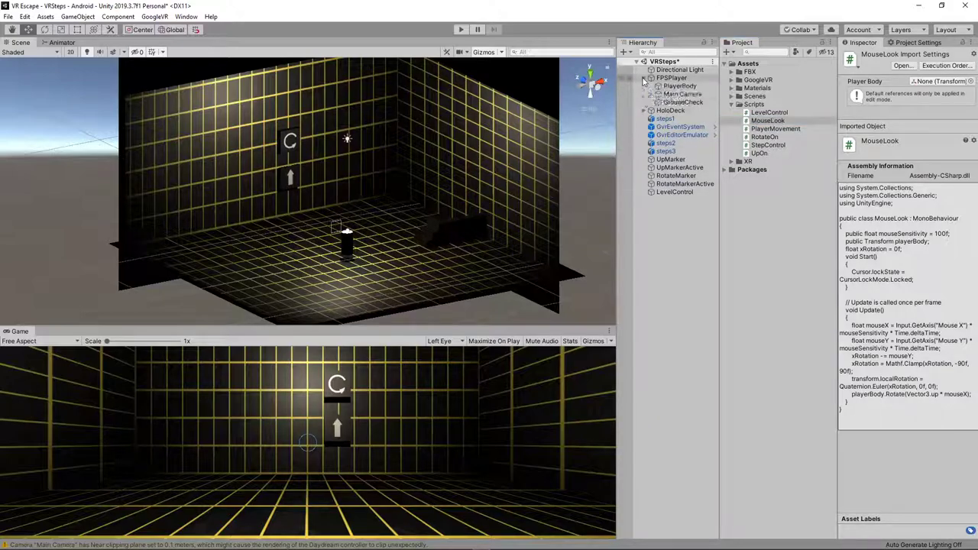
left_click(669, 78)
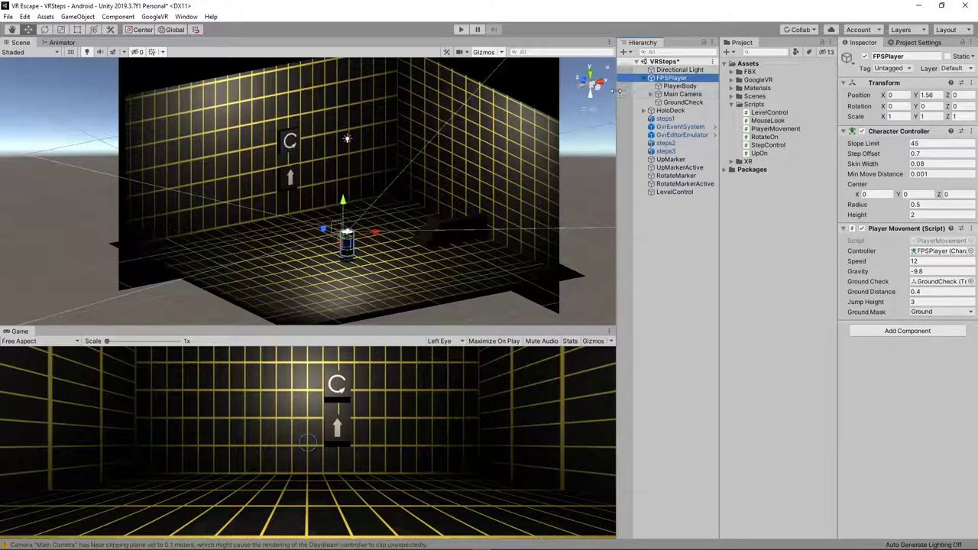
left_click_drag(617, 86, 551, 85)
left_click(603, 79)
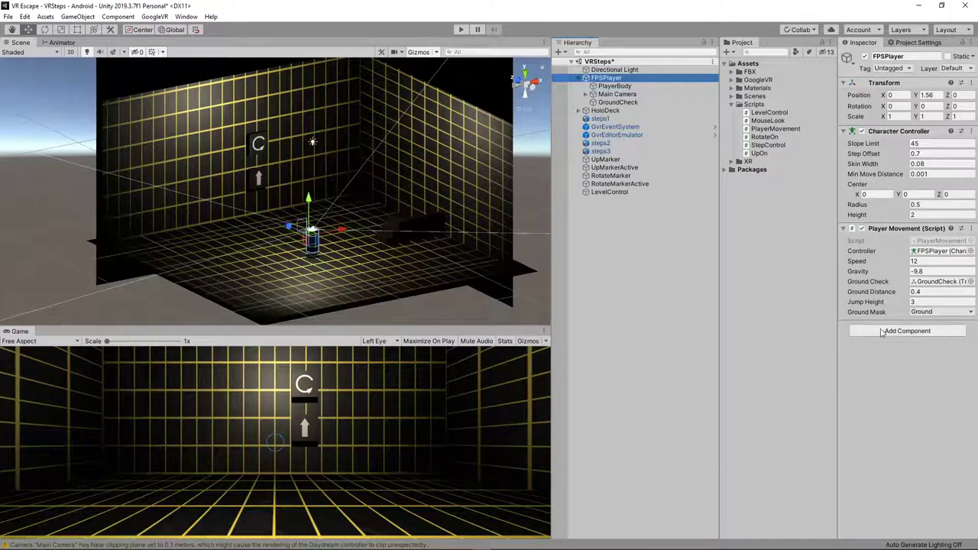
left_click(611, 87)
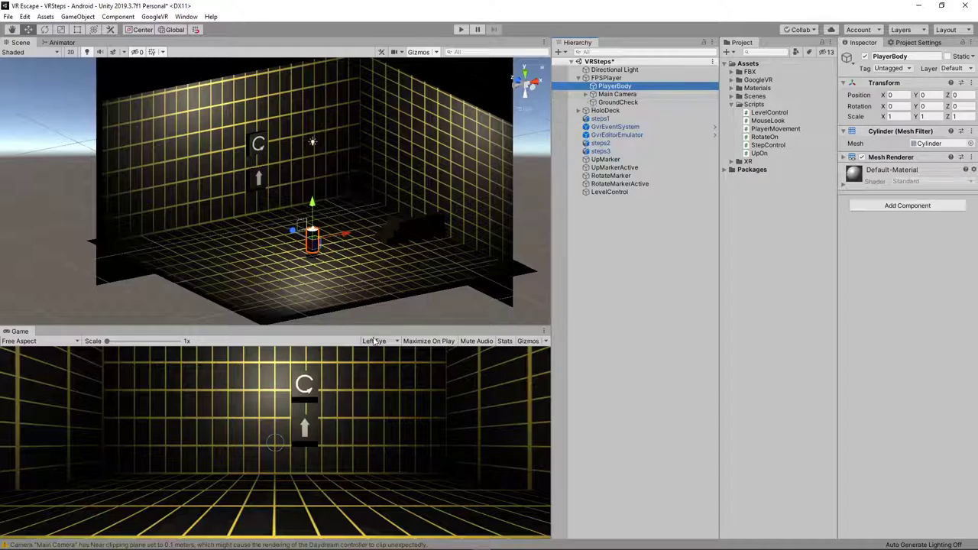
left_click(617, 94)
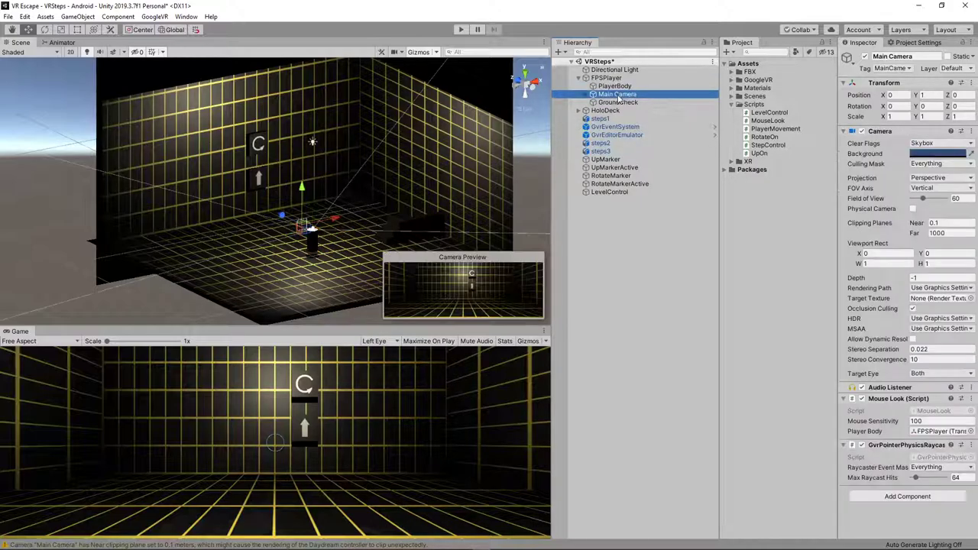
left_click(619, 103)
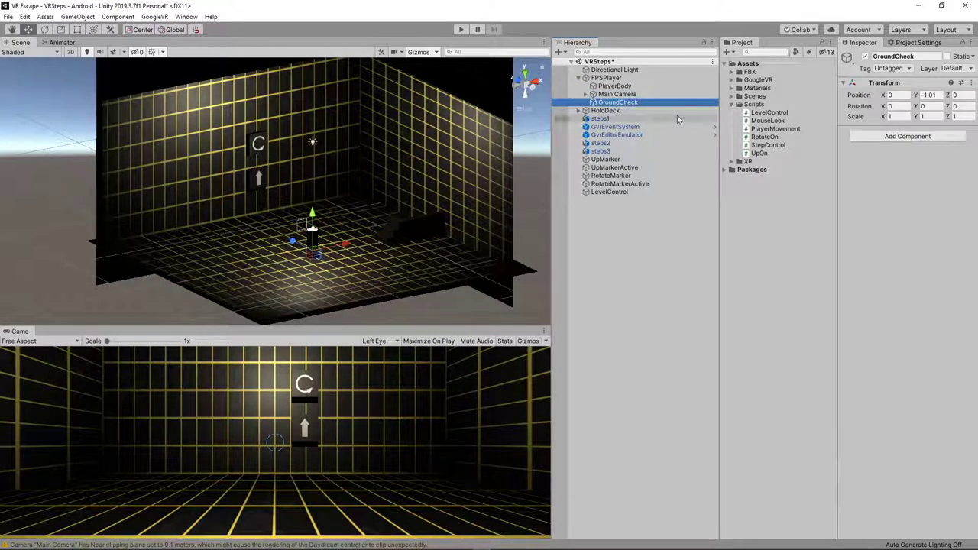
scroll(240, 283, "up", 3)
mouse_move(257, 288)
middle_mouse_down()
mouse_move(289, 218)
mouse_move(261, 200)
middle_mouse_up()
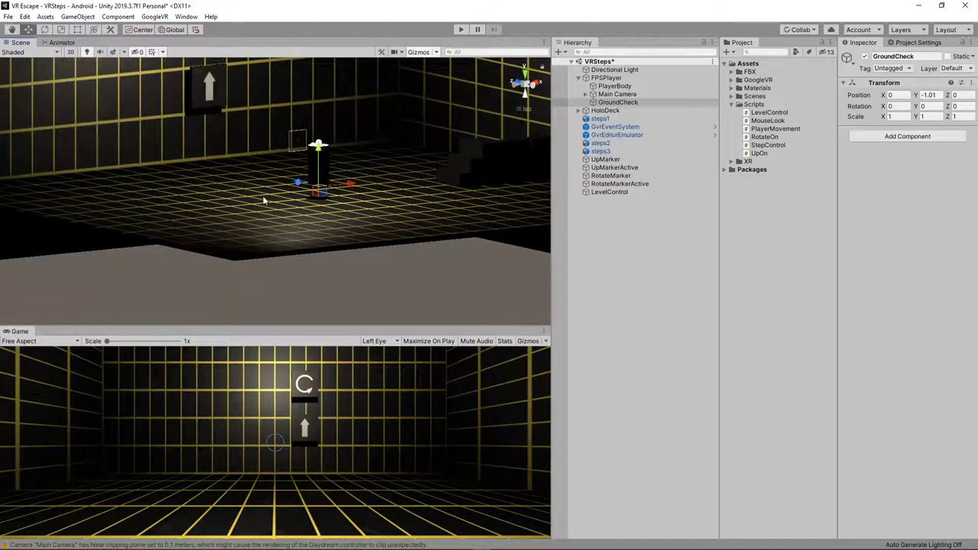
left_click_drag(261, 201, 344, 164, "alt")
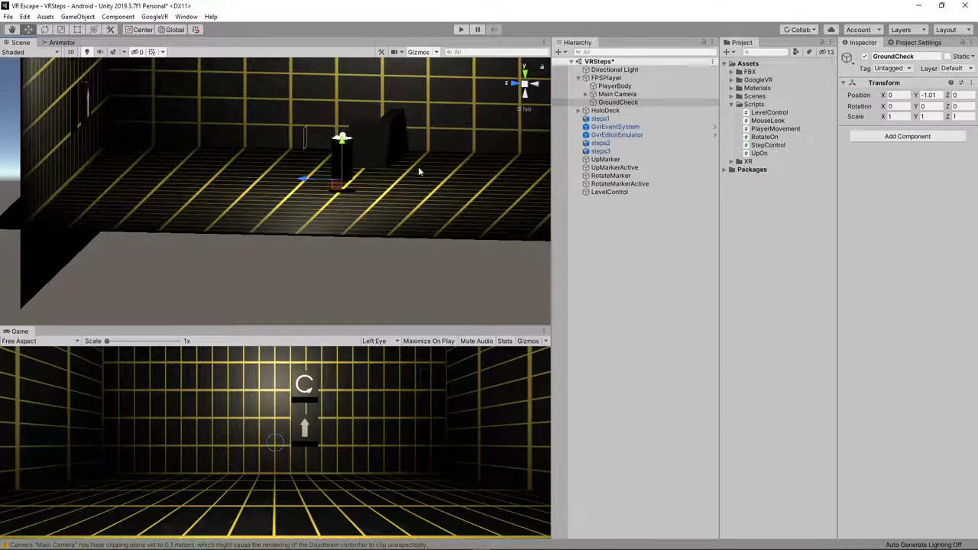
left_click_drag(411, 171, 359, 181, "alt")
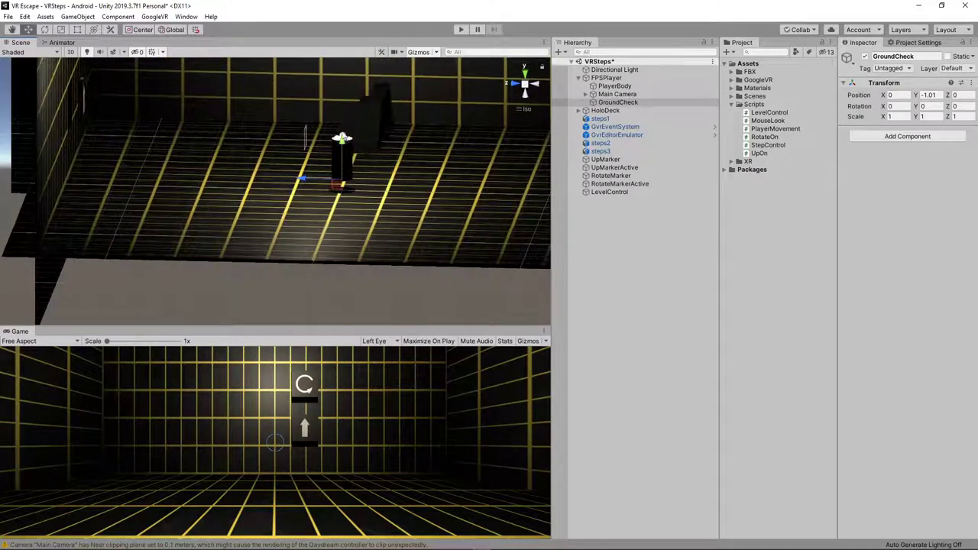
left_click(611, 78)
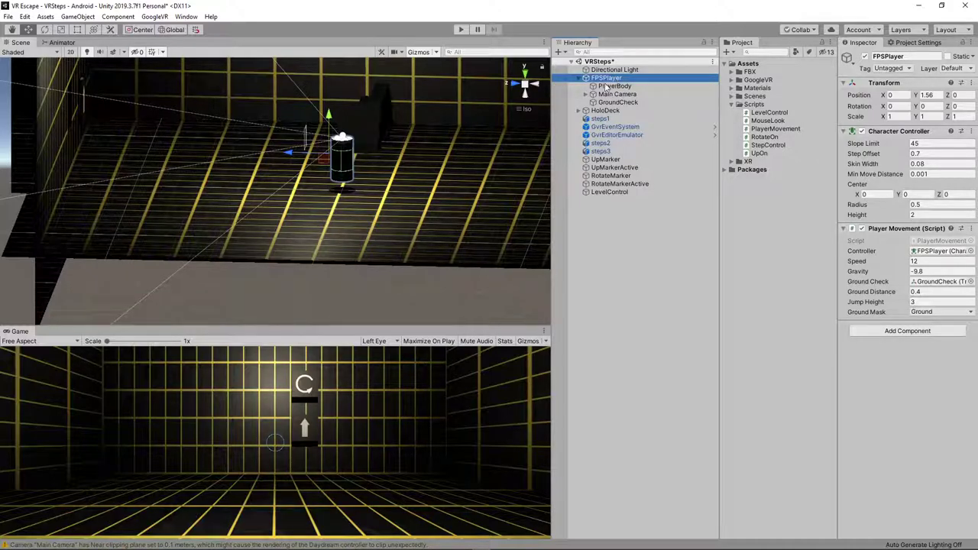
Raise the Main Camera inside FPSPlayer to Y 3.85, then turn the view toward the arrow-marker wall.
left_click(618, 93)
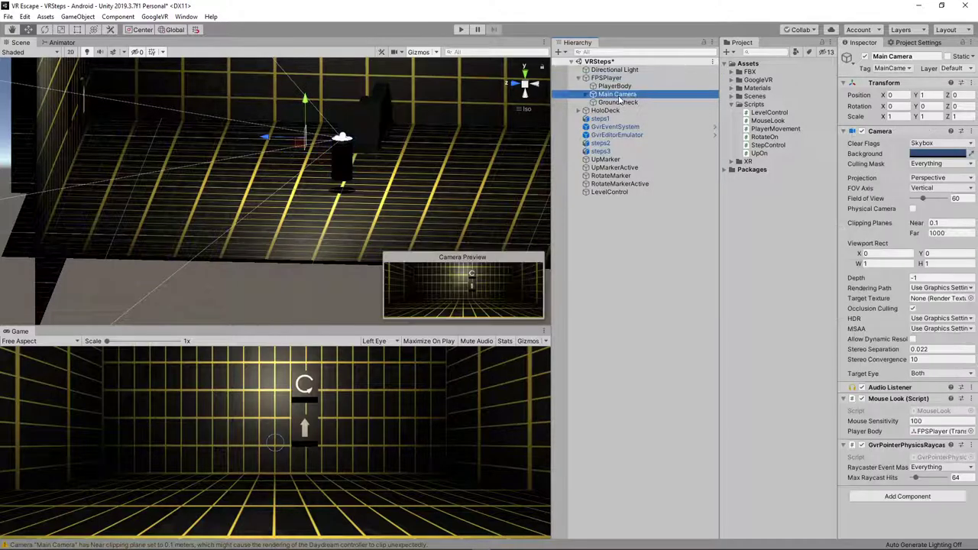
left_click_drag(305, 96, 309, 38)
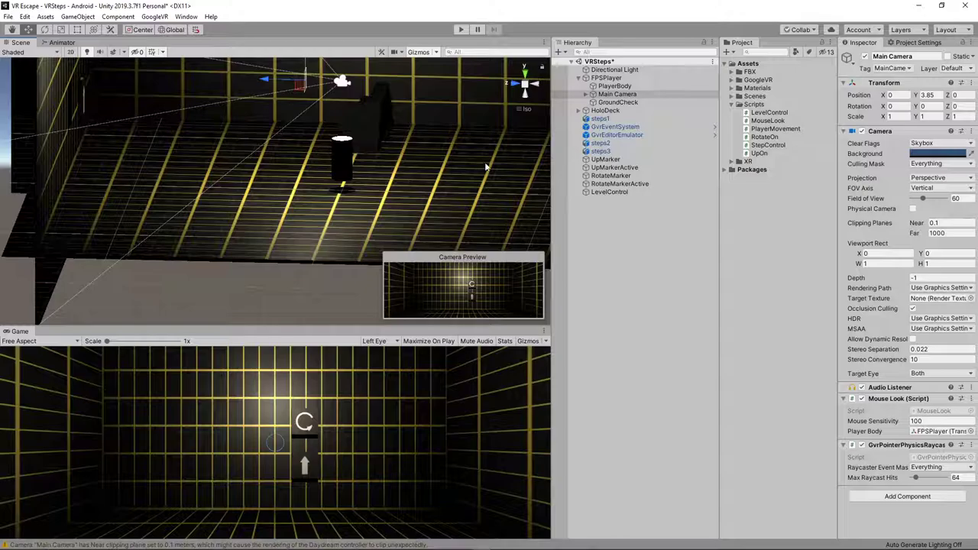
right_click_drag(485, 166, 325, 227)
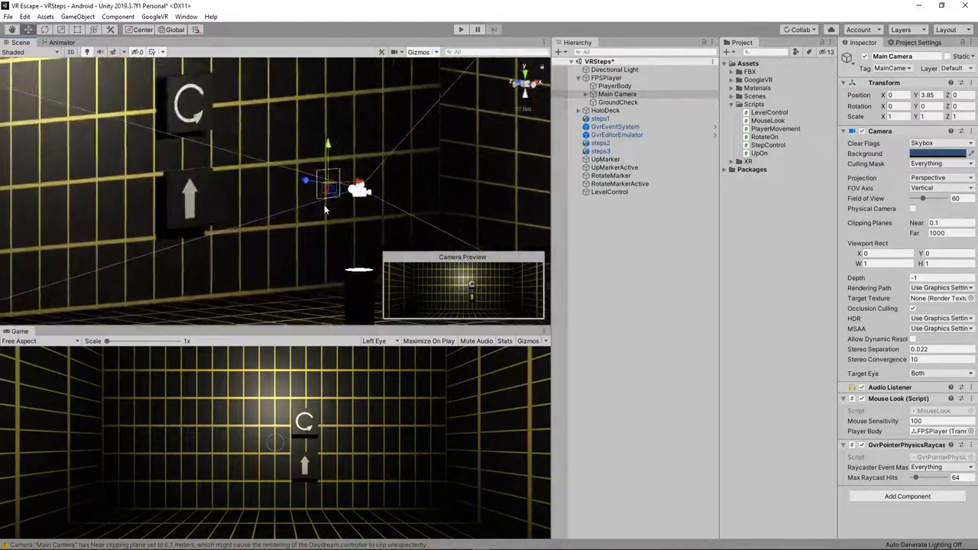
scroll(325, 210, "up", 5)
left_click(371, 87)
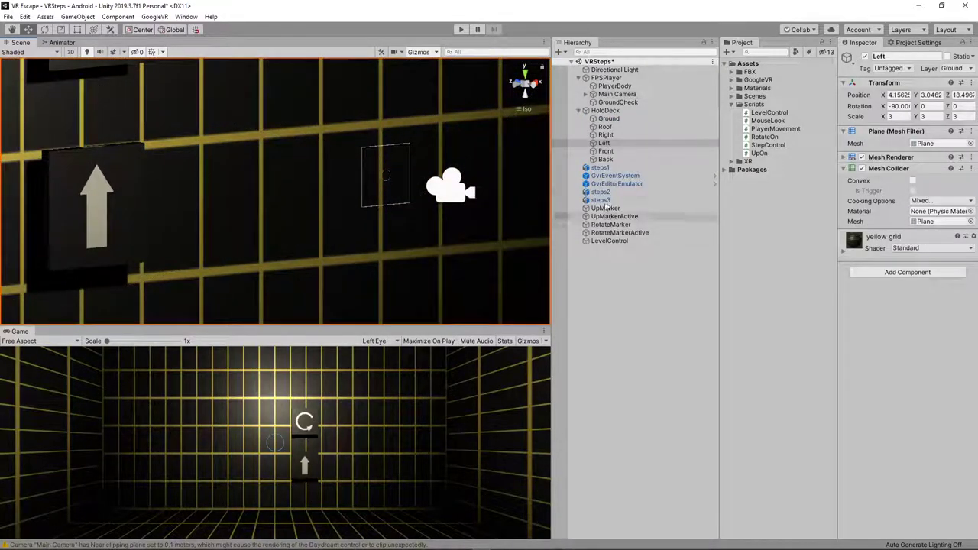
Expand Main Camera and GazeCanvas in the Hierarchy and frame the GazeCanvas in the scene.
left_click(593, 95)
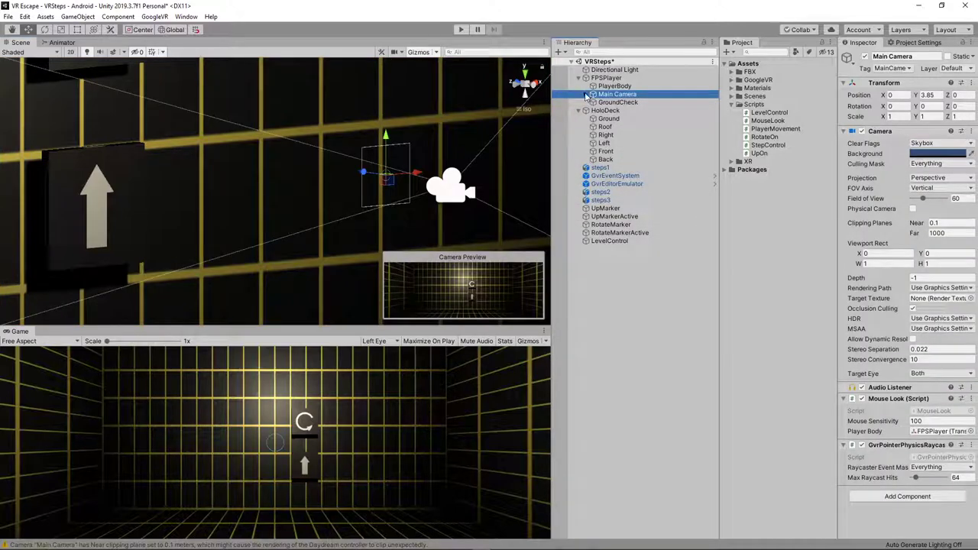
left_click(585, 95)
left_click(624, 110)
left_click(593, 110)
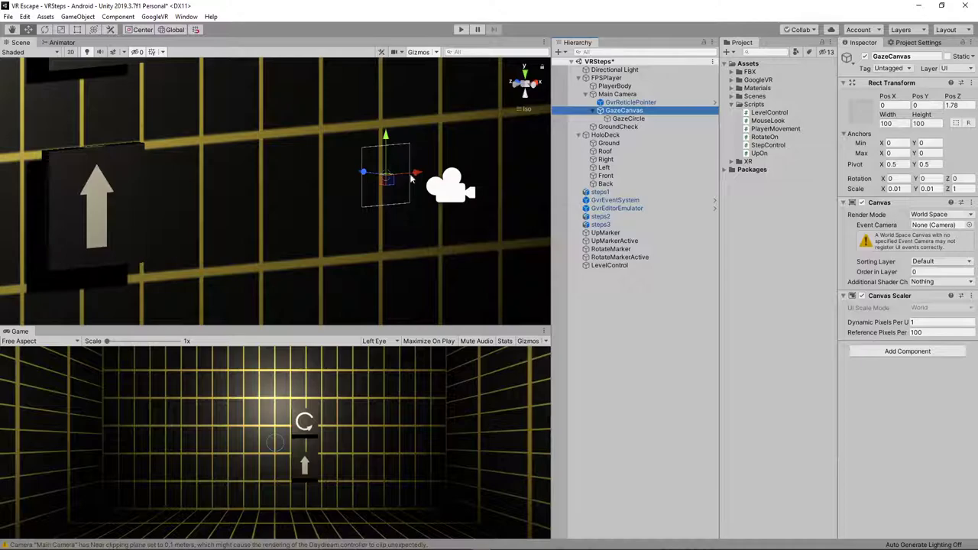
double_click(615, 112)
left_click_drag(247, 203, 306, 195, "alt")
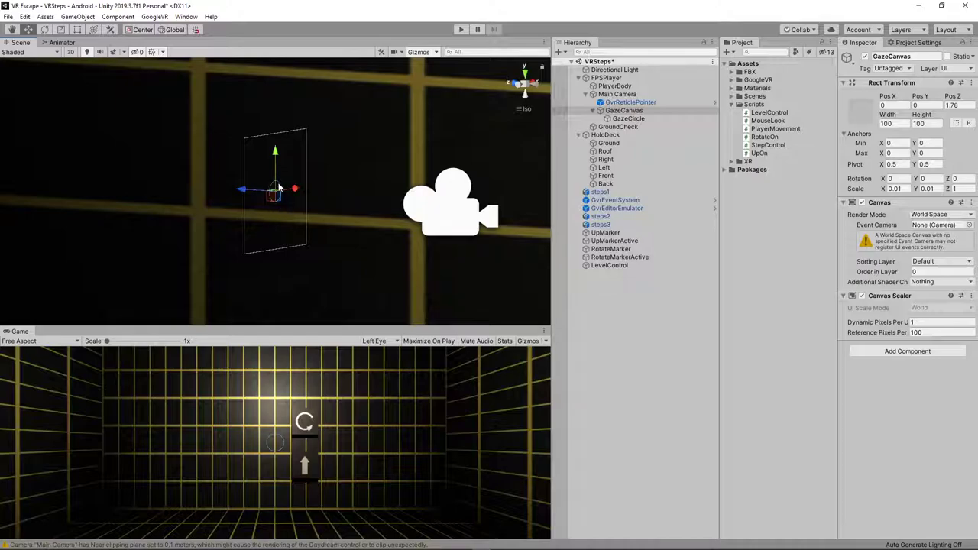
Compare GazeCircle's radial-filled Image settings with the GazeCanvas canvas settings.
left_click(619, 120)
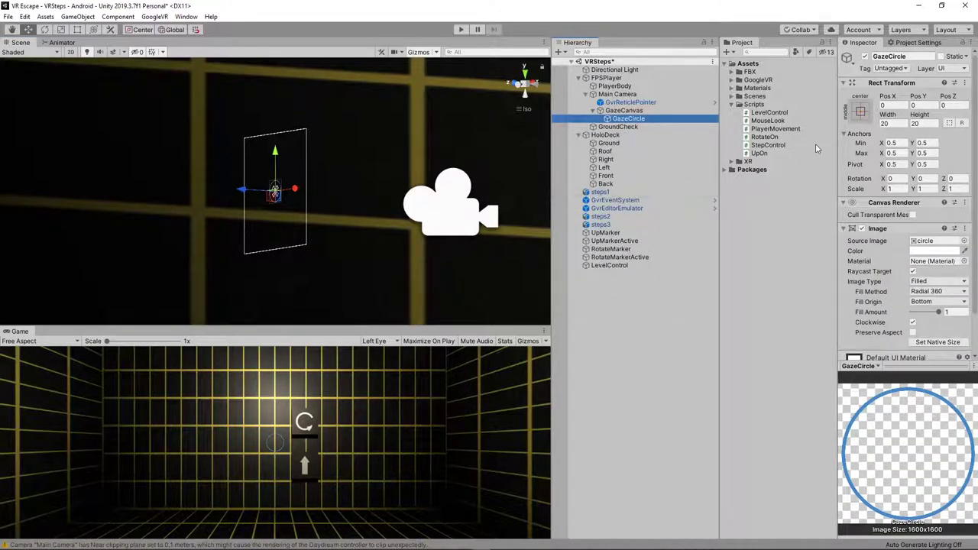
left_click(624, 110)
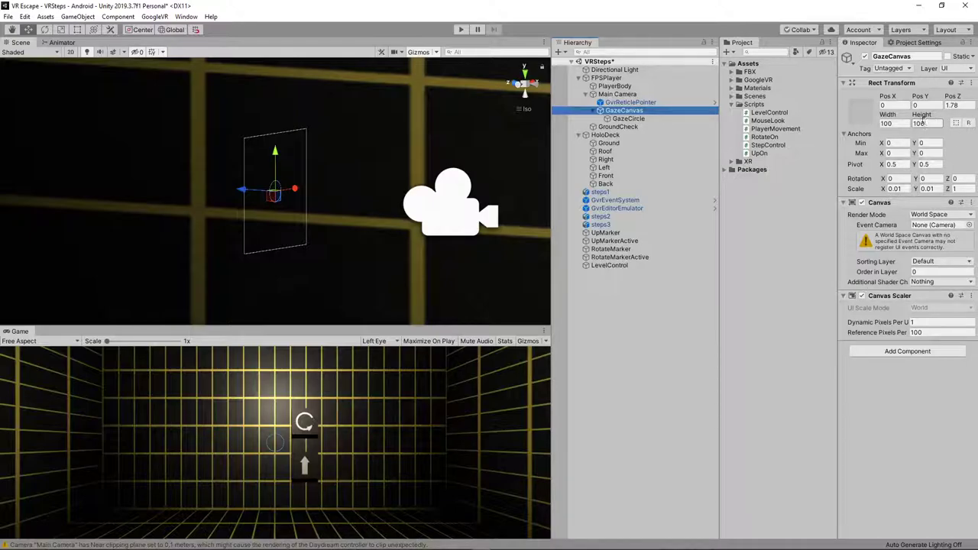
left_click(636, 119)
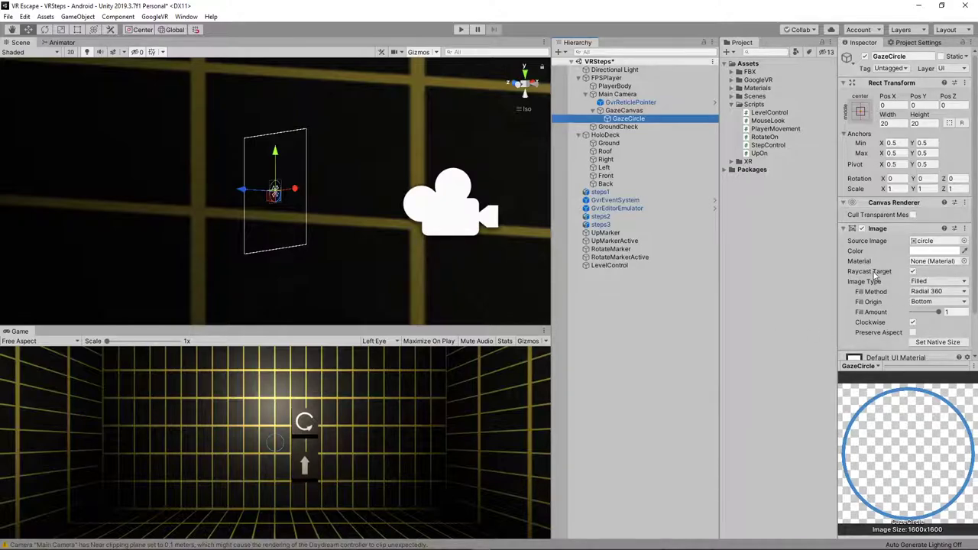
left_click(934, 282)
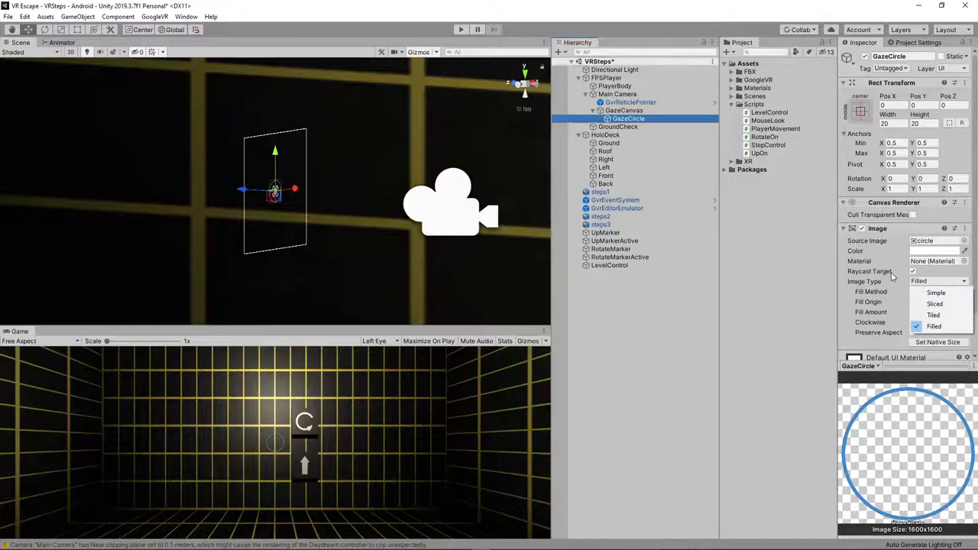
left_click(898, 287)
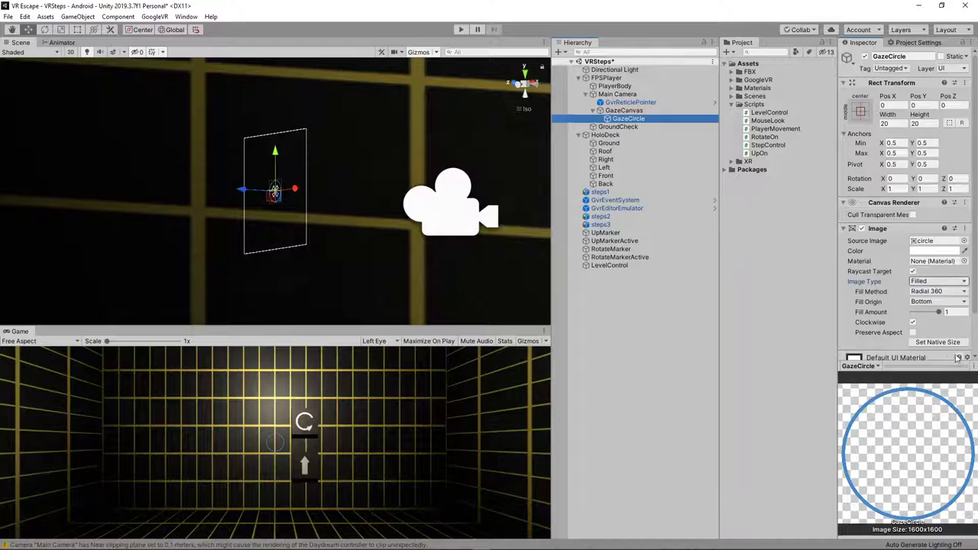
scroll(938, 298, "down", 2)
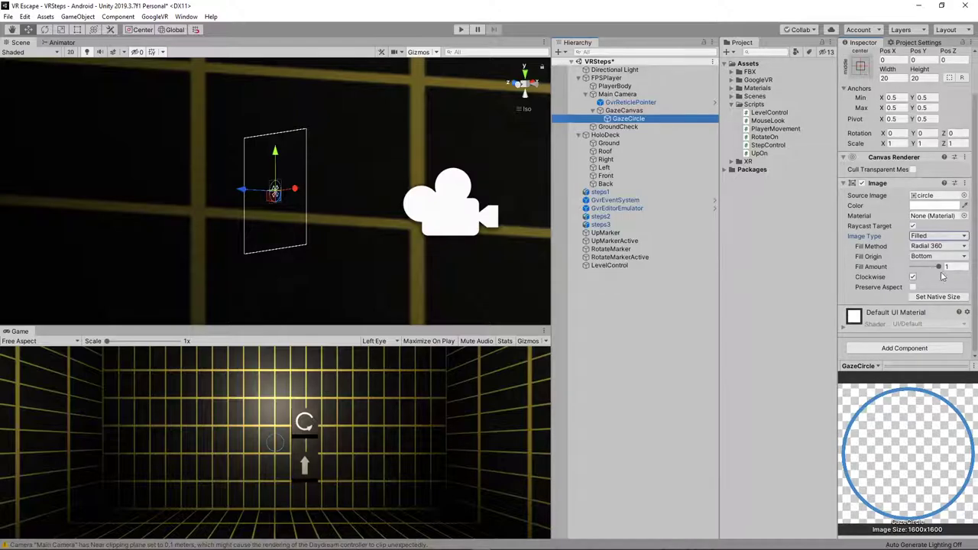
left_click(949, 266)
type("0.92")
key("Escape")
scroll(464, 245, "up", 3)
scroll(463, 251, "up", 2)
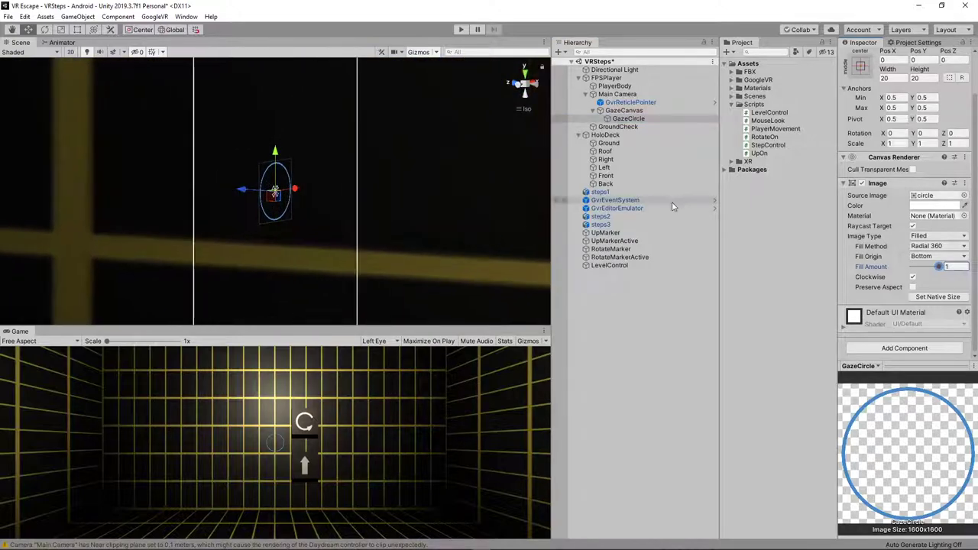
mouse_move(942, 269)
left_mouse_down()
mouse_move(908, 268)
mouse_move(962, 267)
left_mouse_up()
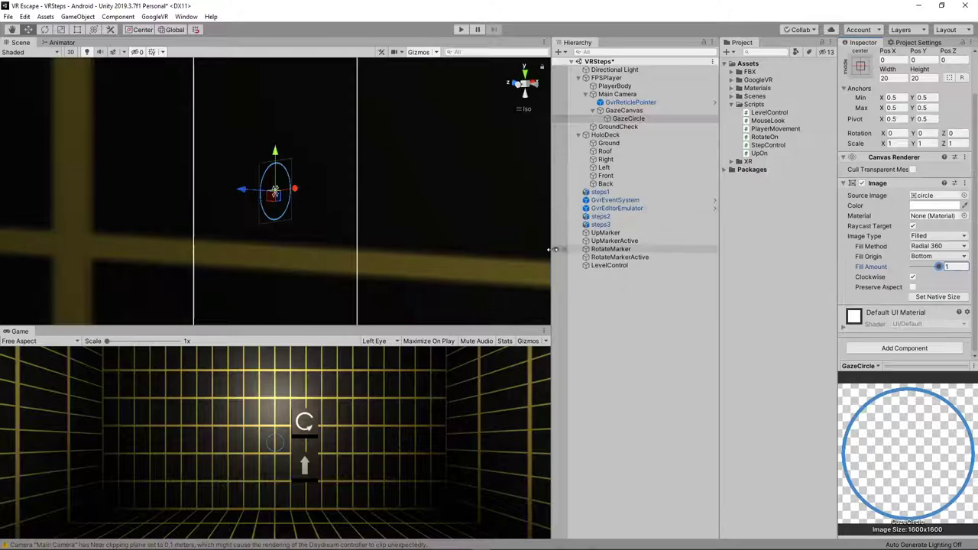
left_click_drag(535, 252, 415, 288, "alt")
scroll(415, 287, "down", 5)
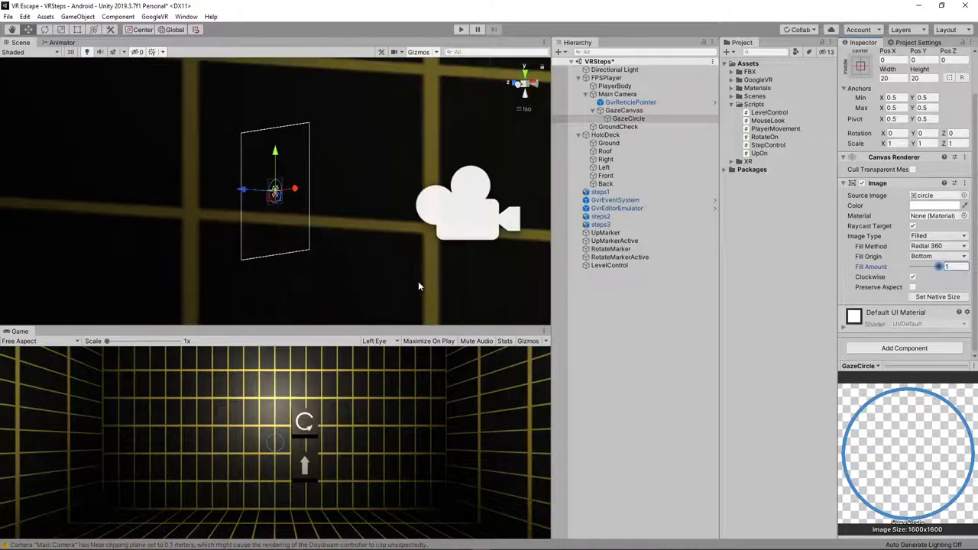
Check UpMarker's gaze trigger, frame it, and make the red UpMarkerActive outline visible.
left_click(615, 234)
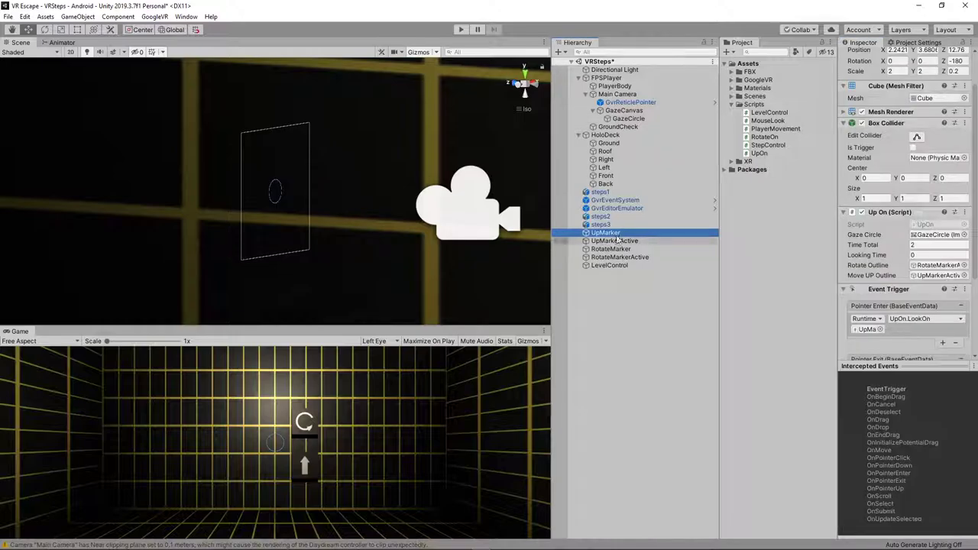
double_click(620, 233)
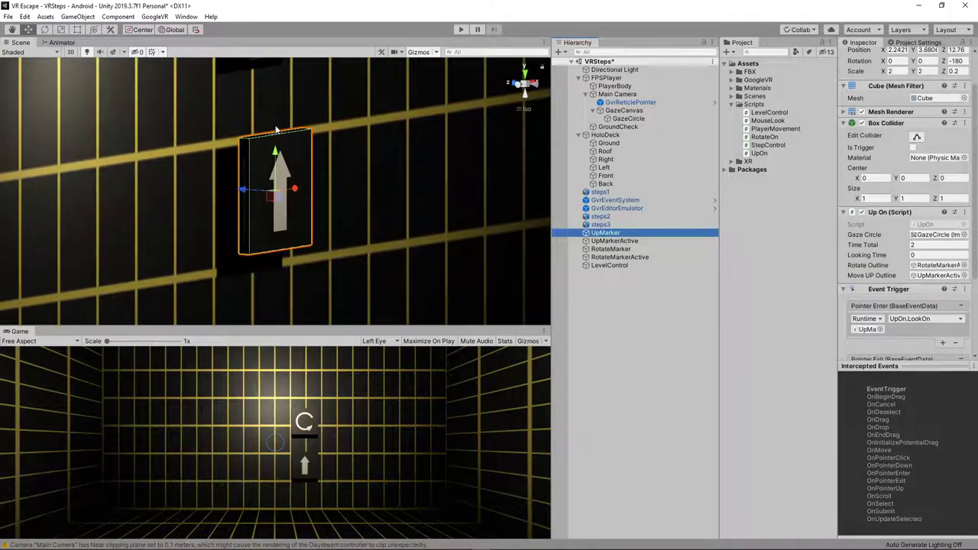
left_click(603, 240)
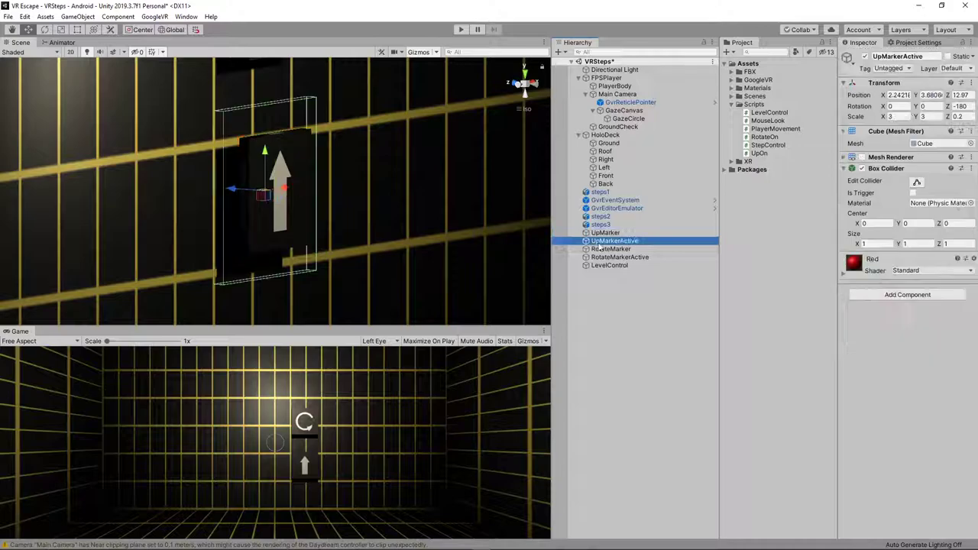
left_click(862, 156)
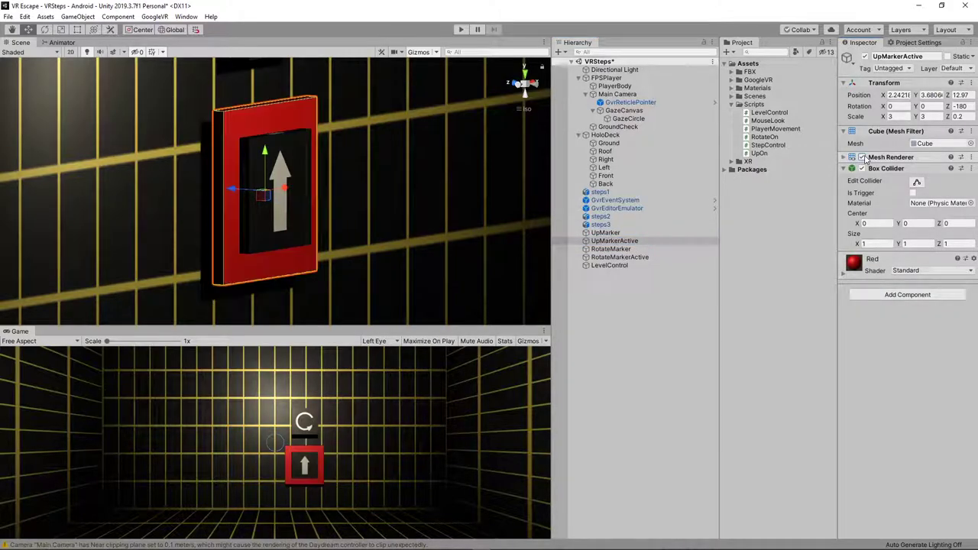
Re-enable the RotateMarkerActive Mesh Renderer, then frame and orbit around the rotate marker.
left_click(614, 258)
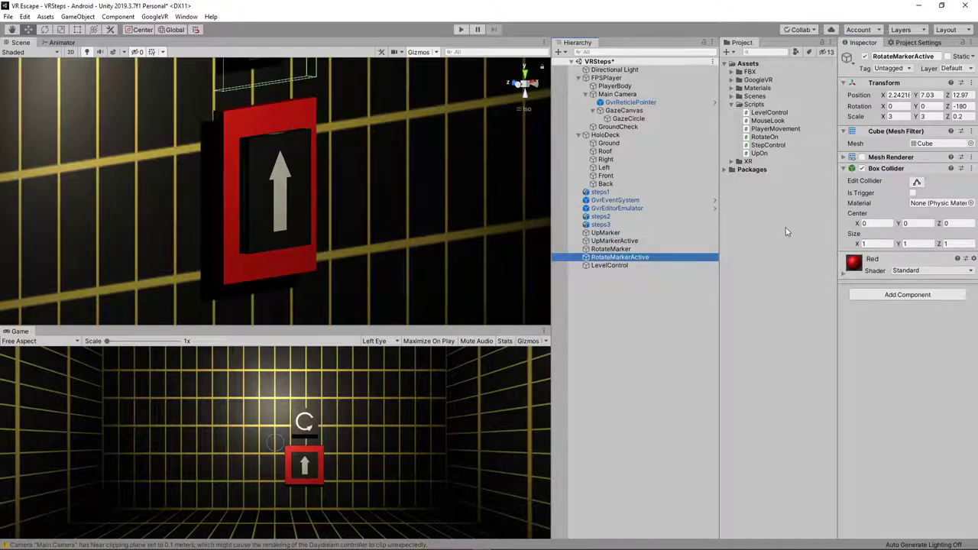
left_click(862, 157)
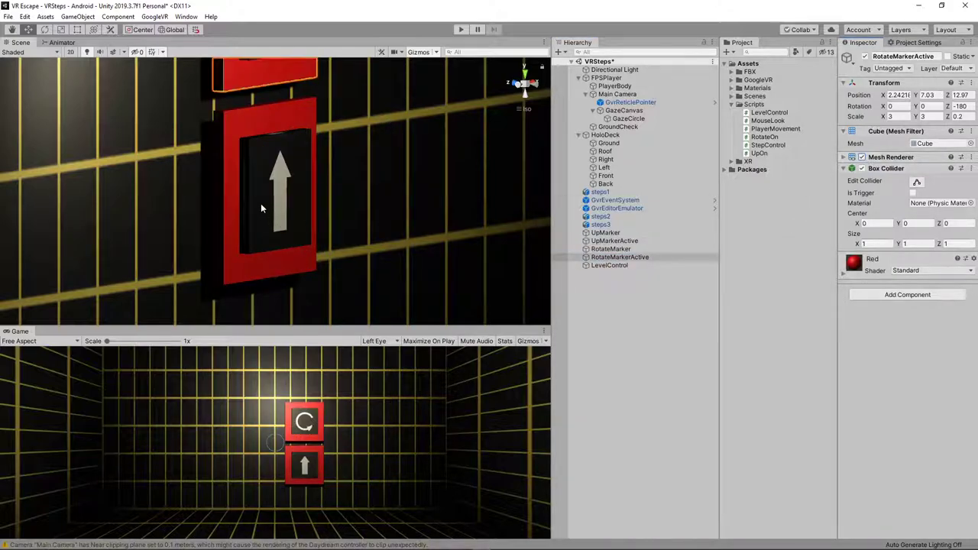
key("f")
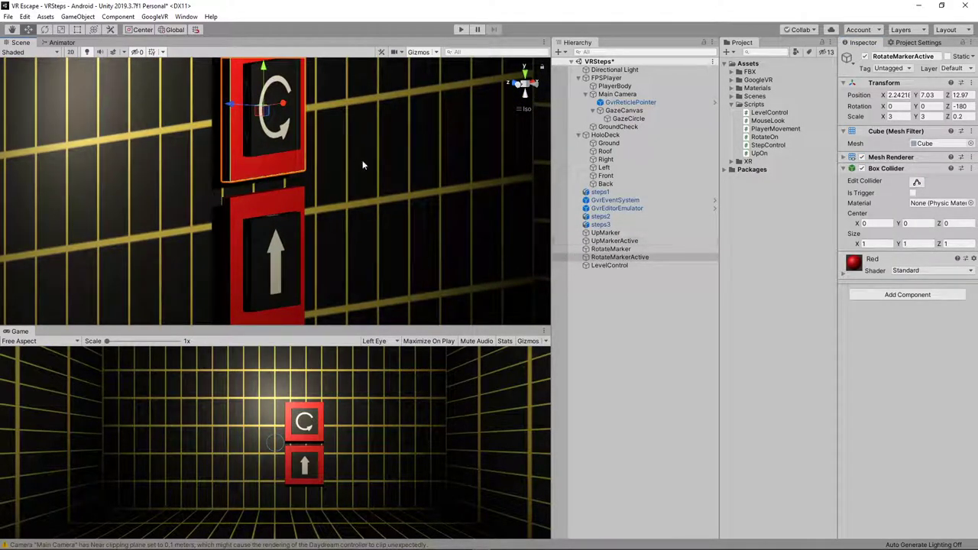
left_click_drag(320, 175, 270, 161, "alt")
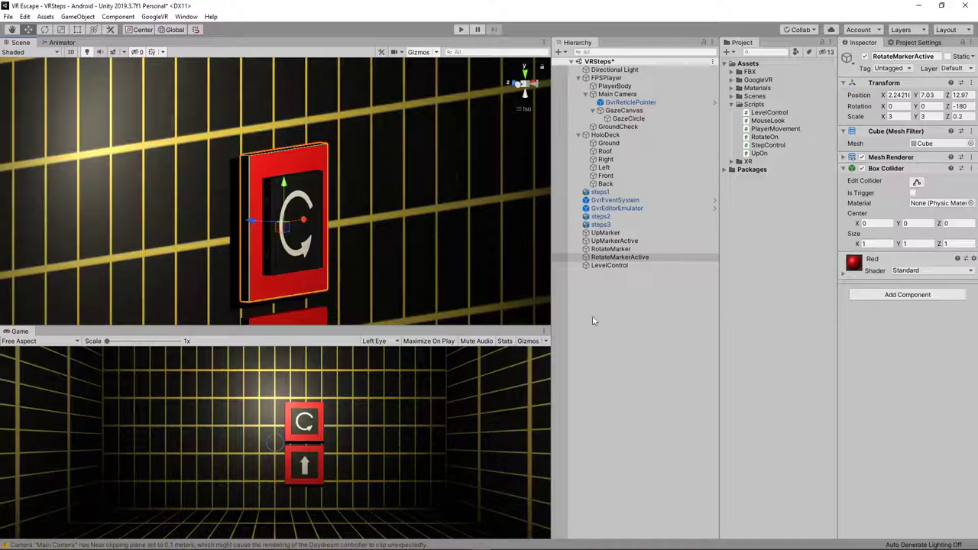
Inspect the LevelControl object, preview the StepControl and LevelControl scripts, and return to Visual Studio.
left_click(600, 265)
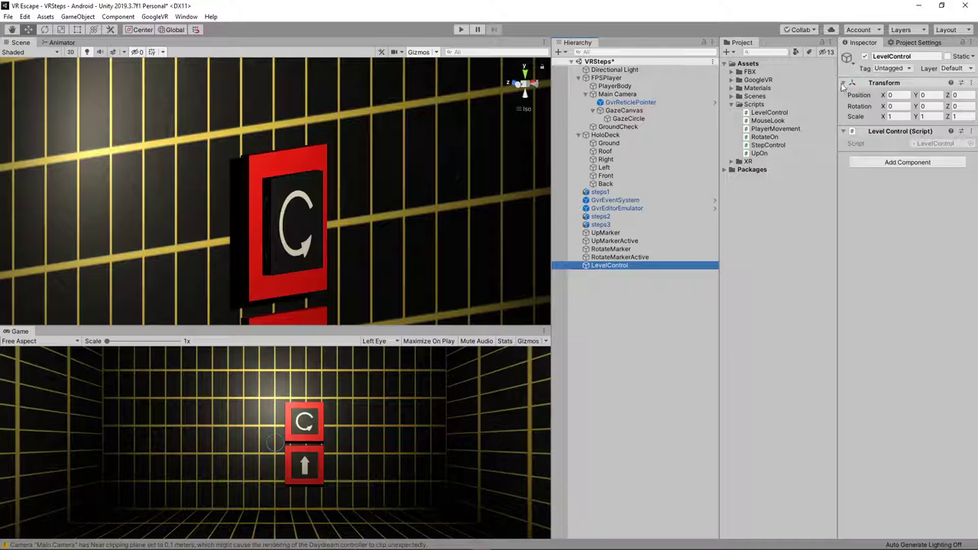
left_click(768, 145)
left_click(769, 113)
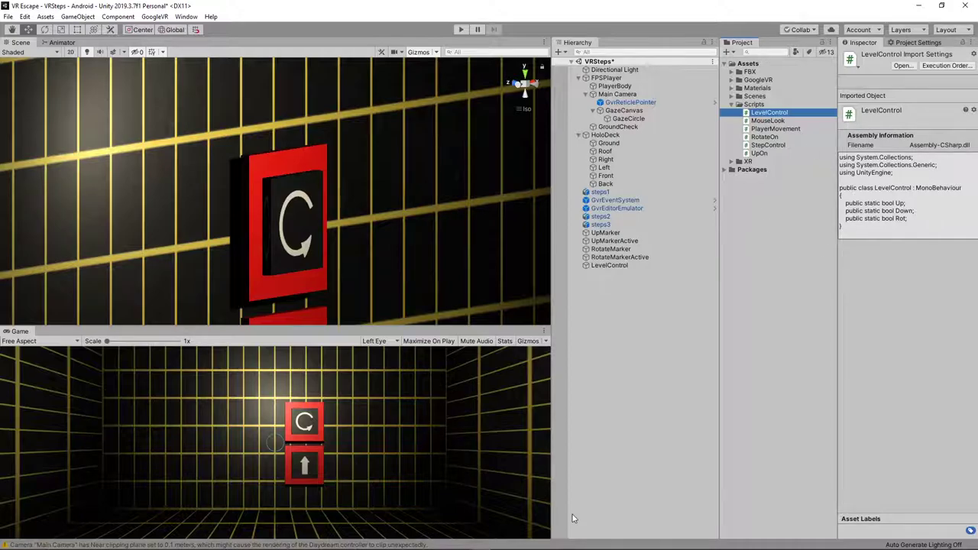
left_click(500, 543)
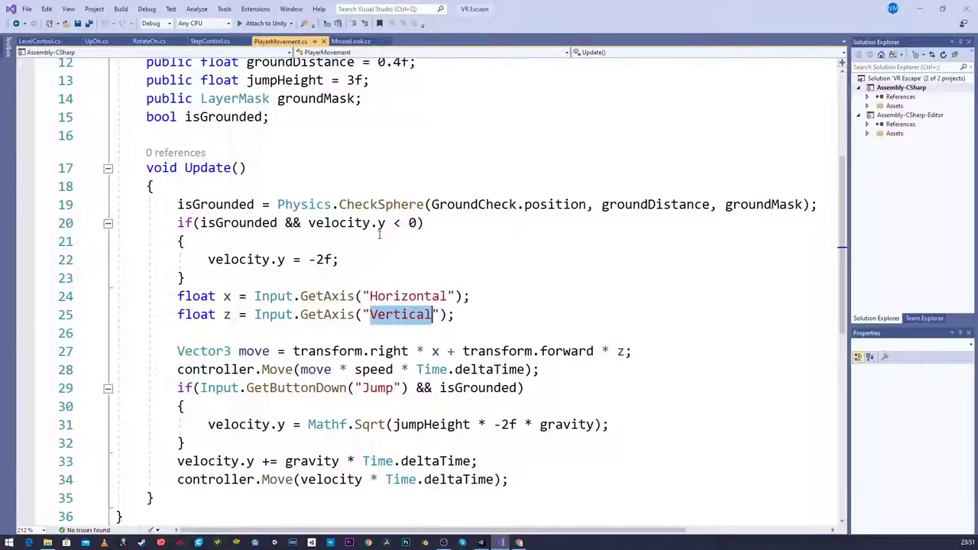
Bring LevelControl.cs forward to show its public static Up, Down and Rot flags.
left_click(29, 41)
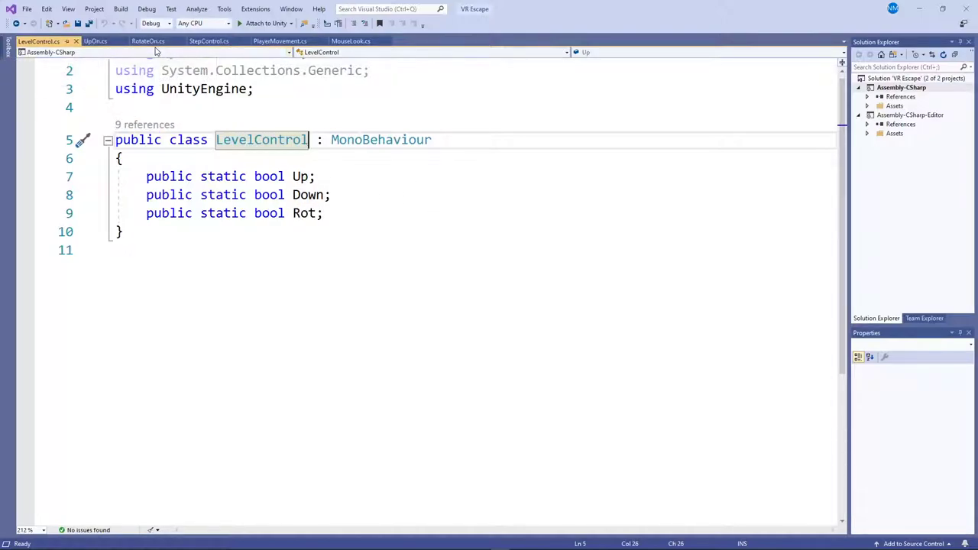
Bring up UpOn.cs and scroll through its gaze timer and LookOn/LookOff logic.
left_click(95, 41)
scroll(229, 183, "up", 3)
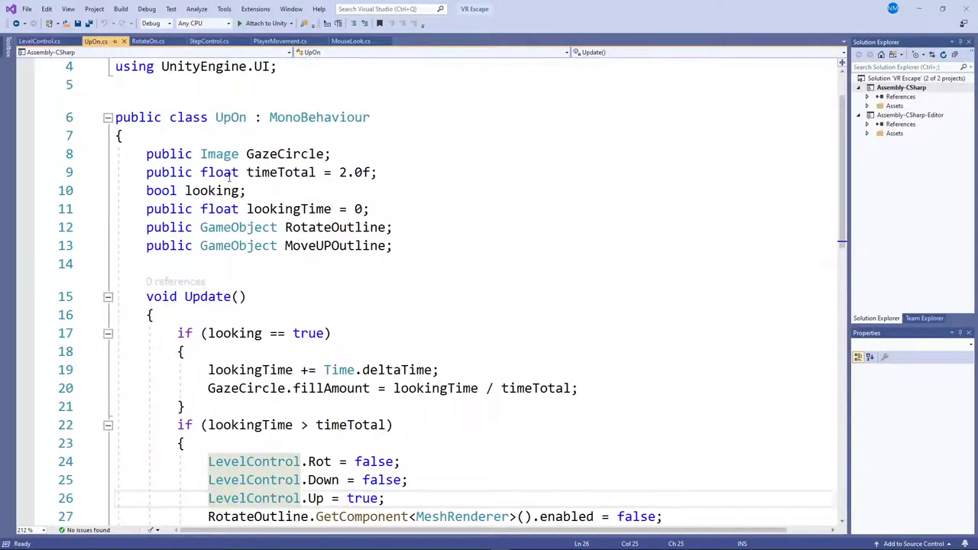
scroll(229, 175, "up", 1)
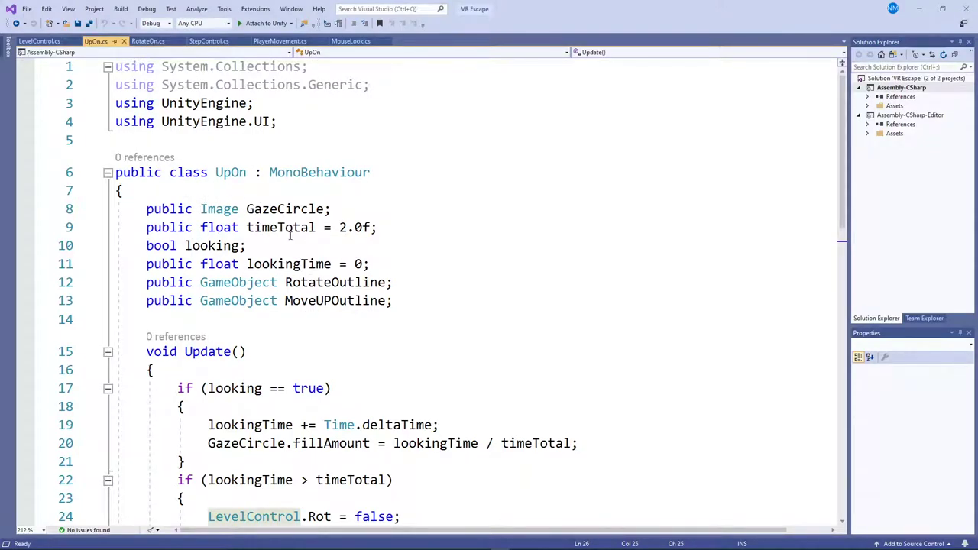
scroll(273, 258, "down", 3)
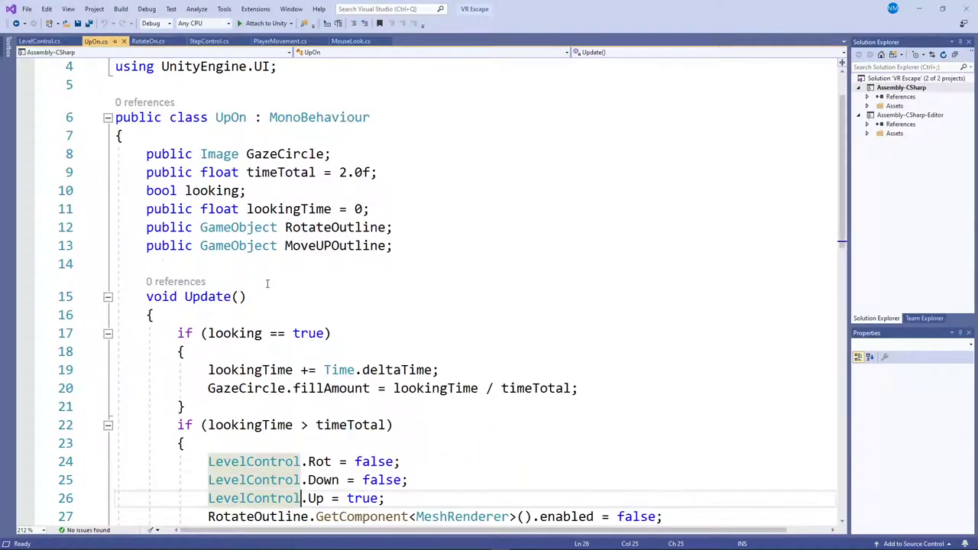
scroll(260, 336, "down", 7)
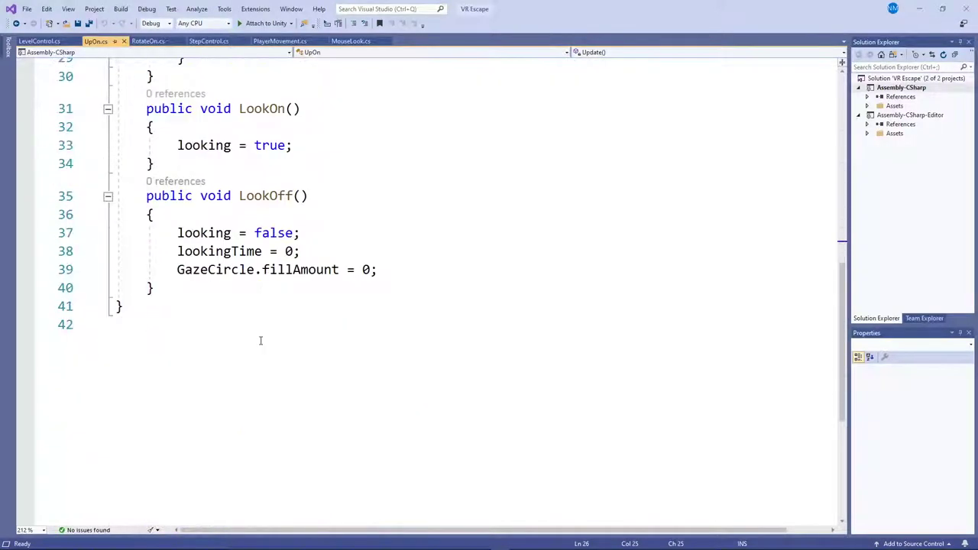
scroll(259, 336, "up", 1)
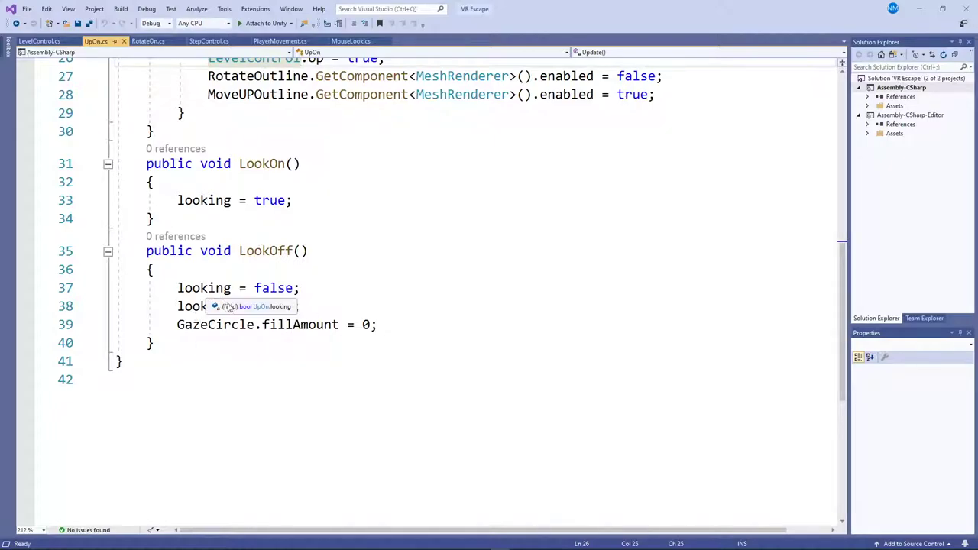
Point out the LookOff fill reset, the line 20 GazeCircle fill calculation, and every timeTotal use.
left_click(365, 330)
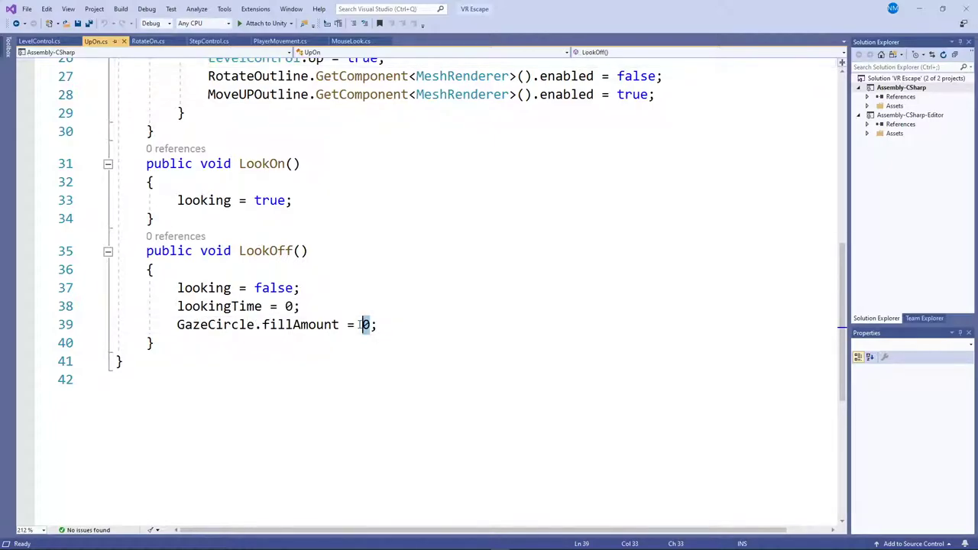
scroll(351, 283, "up", 5)
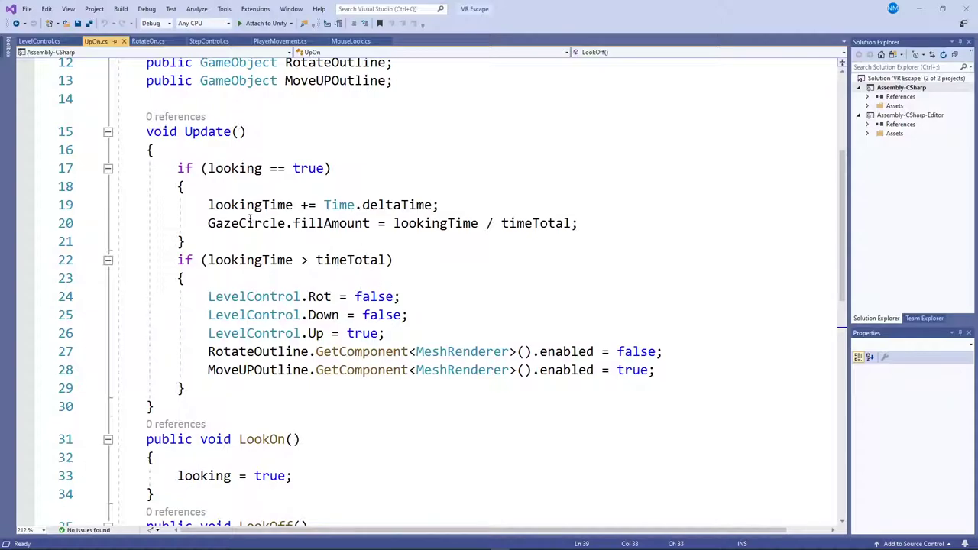
left_click_drag(208, 223, 579, 223)
scroll(350, 191, "up", 3)
left_click(274, 173)
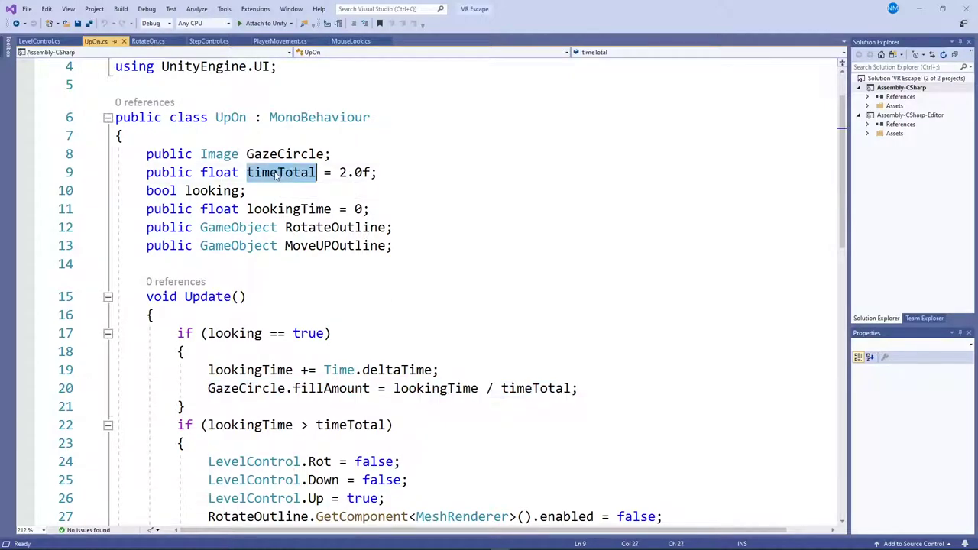
left_click(462, 314)
scroll(423, 374, "down", 3)
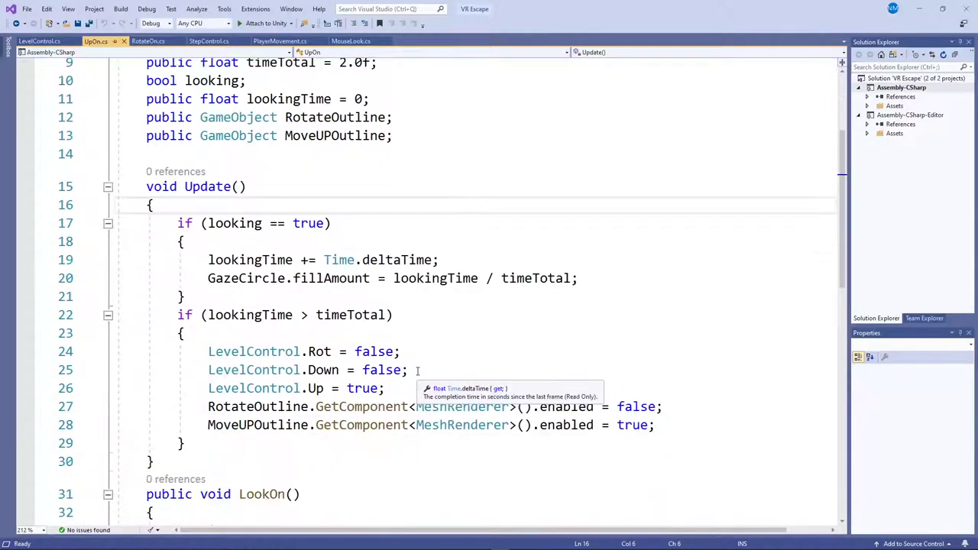
Back in Unity, check Event Triggers on UpMarker, RotateMarker and steps1, whose Step Control has Time Total 2.
left_click(480, 542)
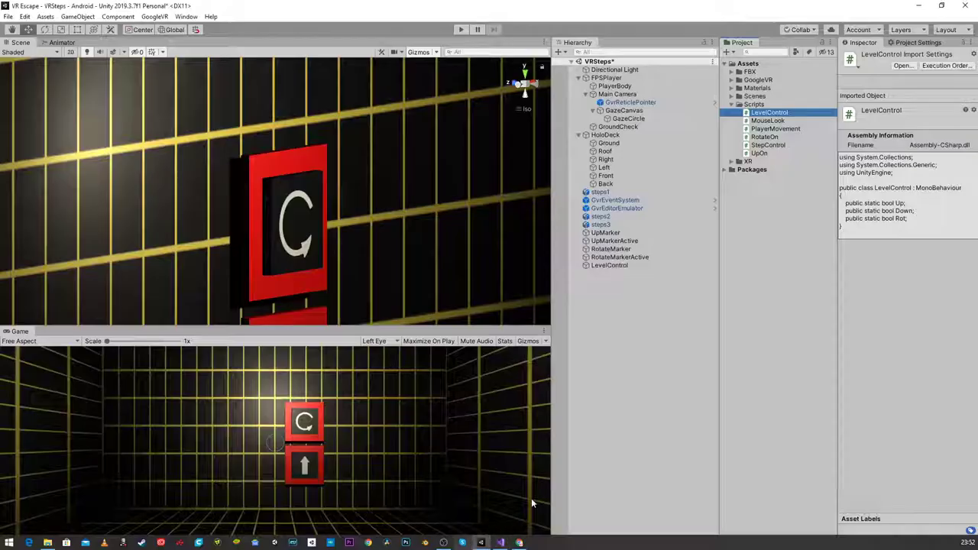
left_click(607, 232)
scroll(900, 300, "down", 5)
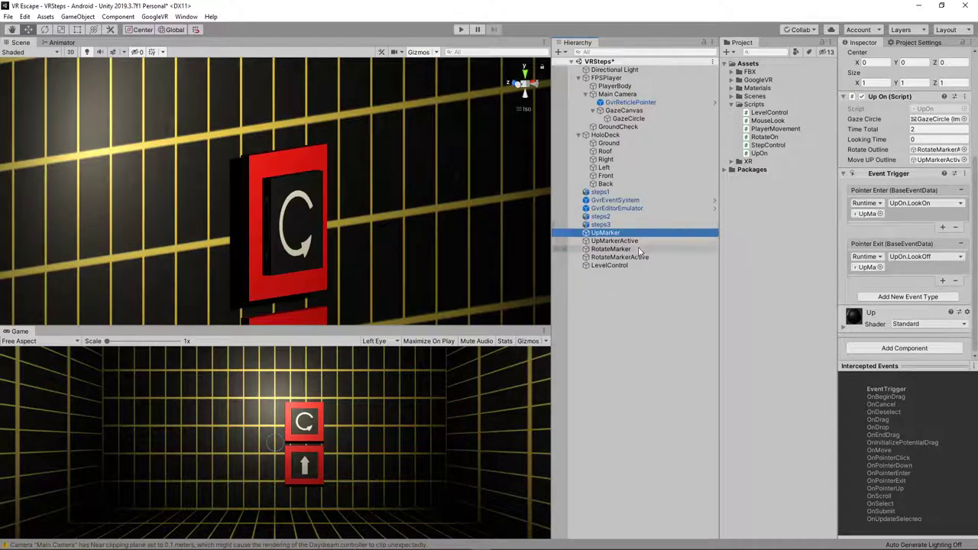
left_click(615, 249)
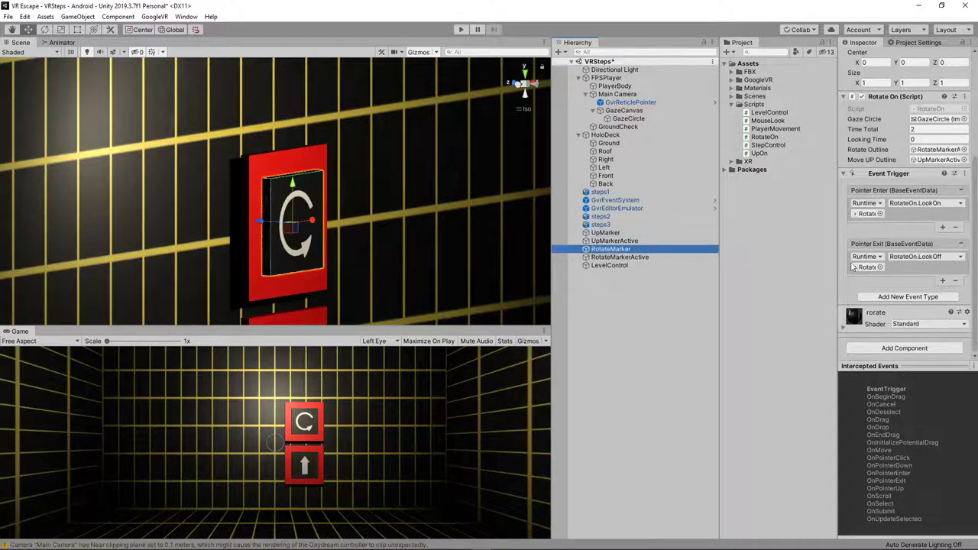
left_click(602, 191)
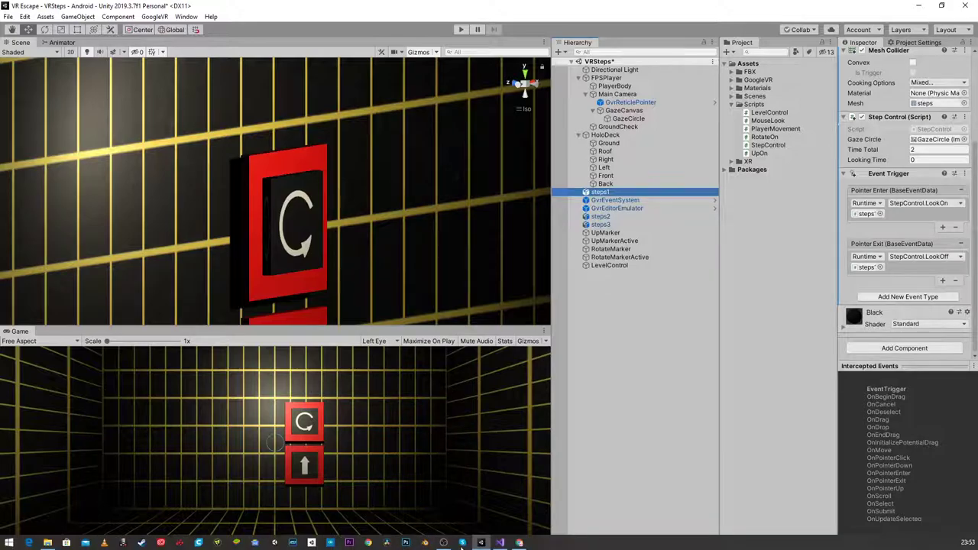
left_click(501, 543)
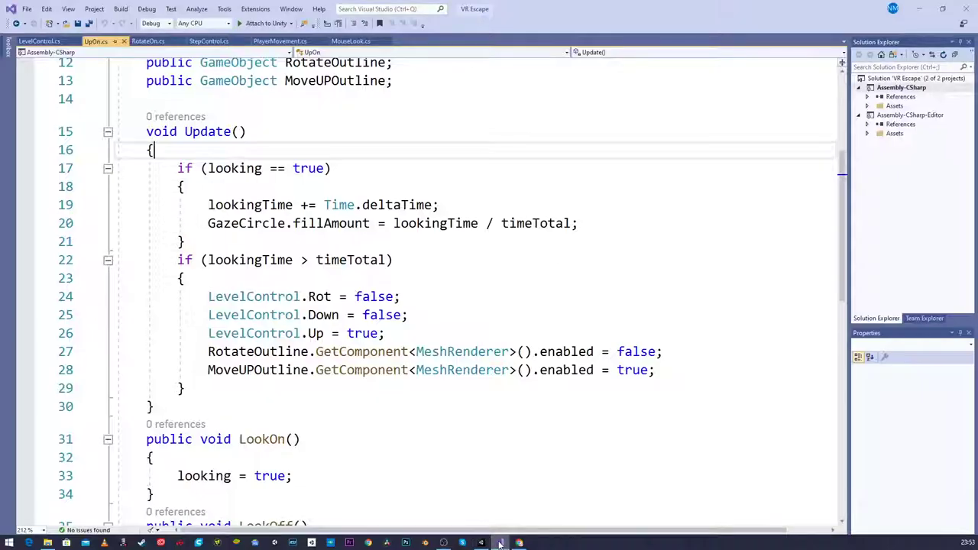
scroll(345, 290, "up", 4)
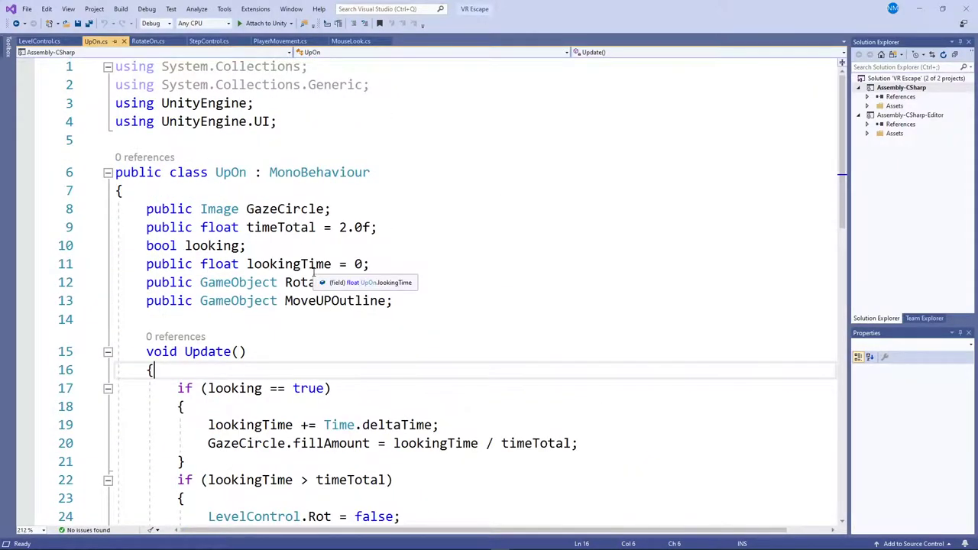
scroll(312, 257, "down", 1)
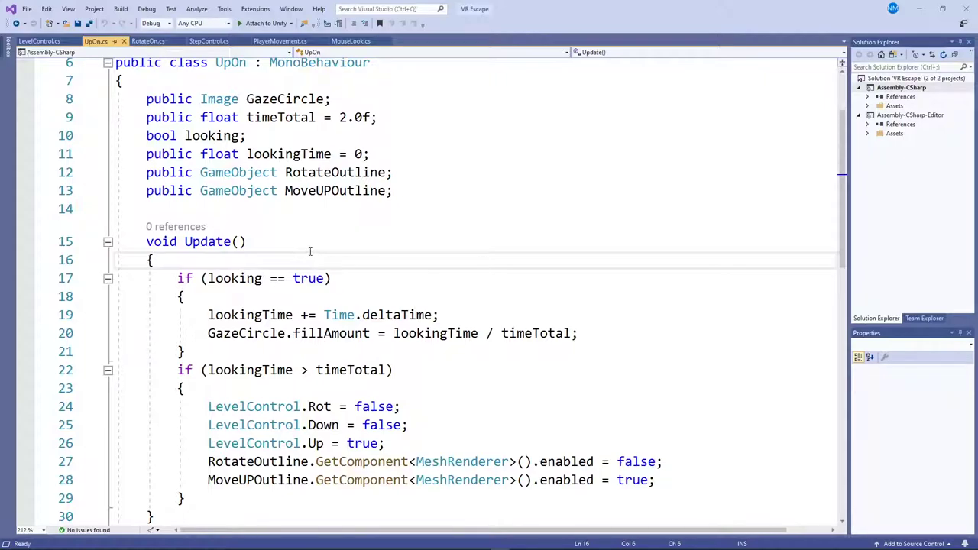
scroll(309, 250, "down", 2)
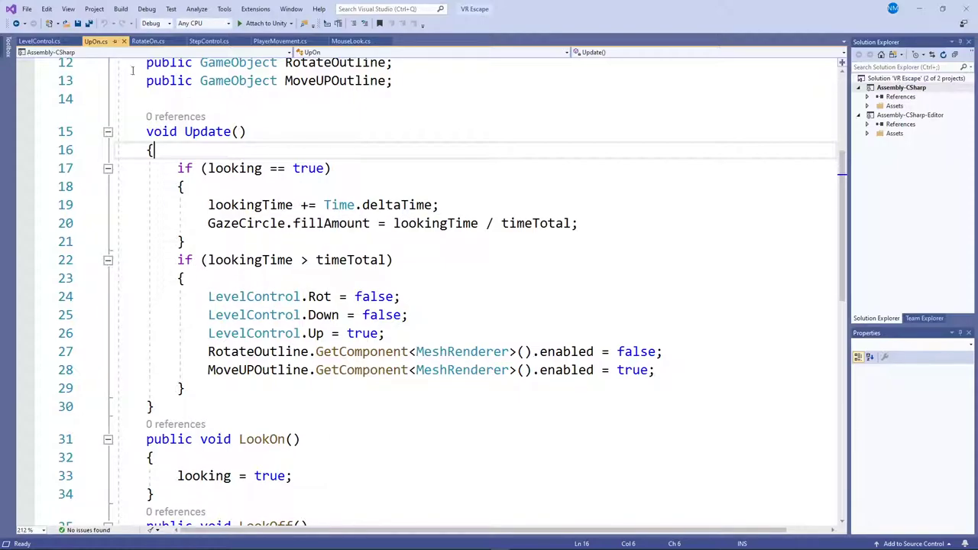
mouse_move(434, 543)
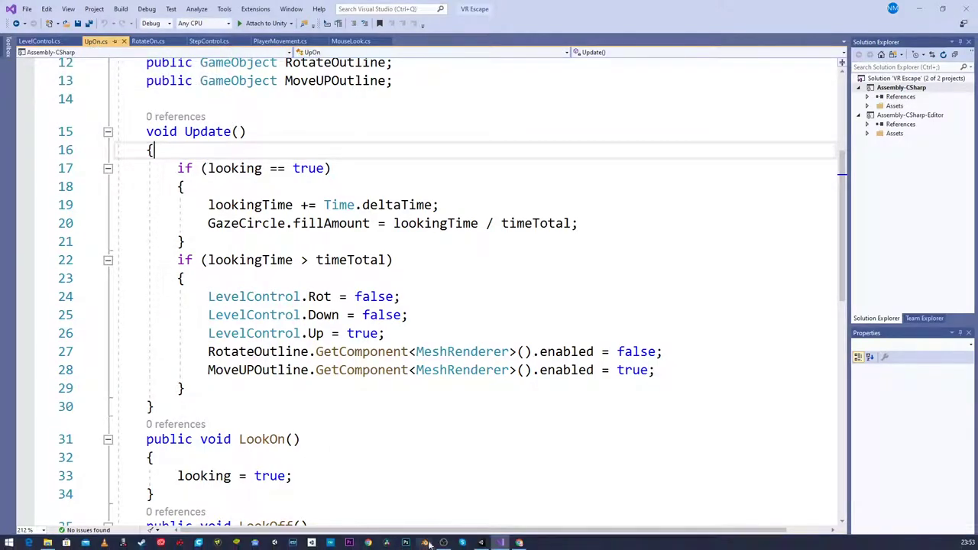
left_click(481, 542)
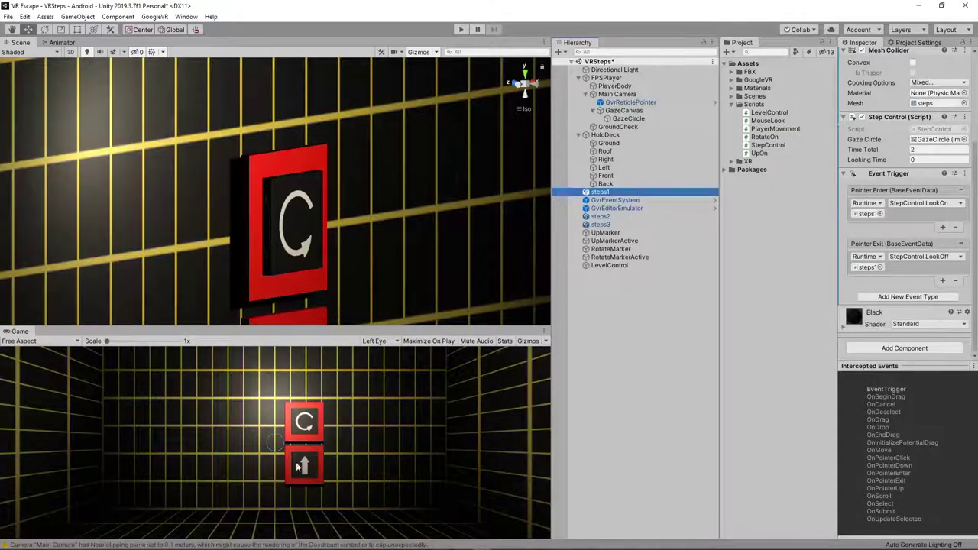
left_click(302, 227)
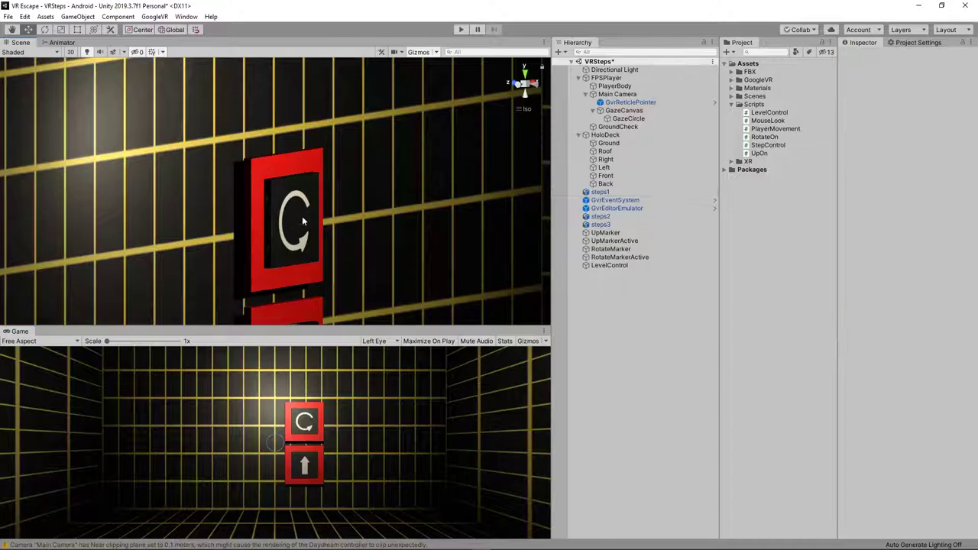
middle_click_drag(302, 227, 277, 123)
left_click(266, 232)
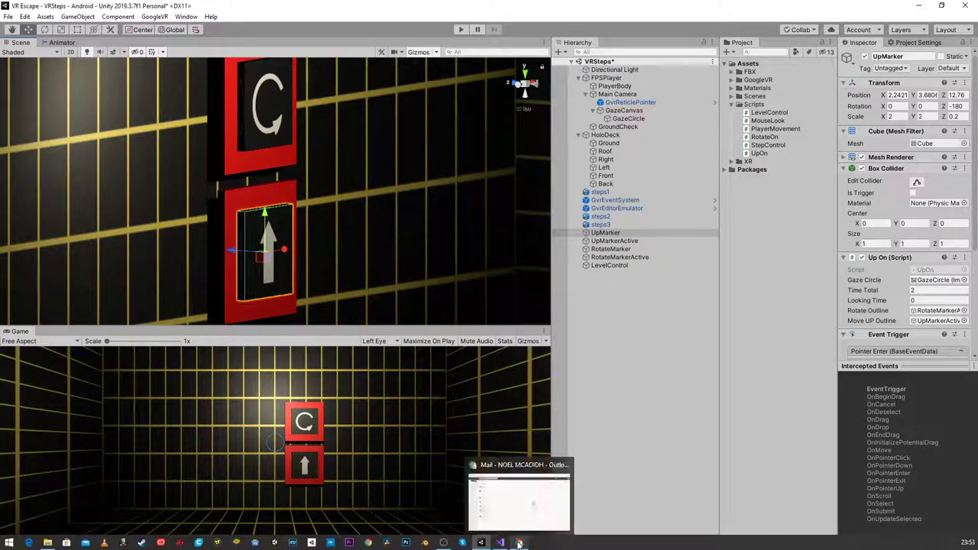
left_click(500, 543)
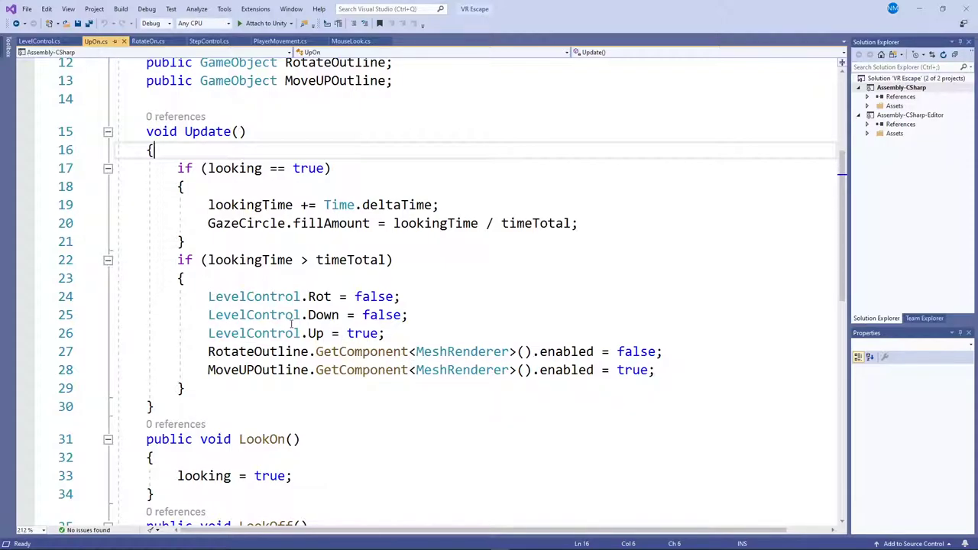
Review RotateOn.cs setting LevelControl.Rot true and enabling the rotate outline, cross-checking LevelControl.cs.
double_click(363, 333)
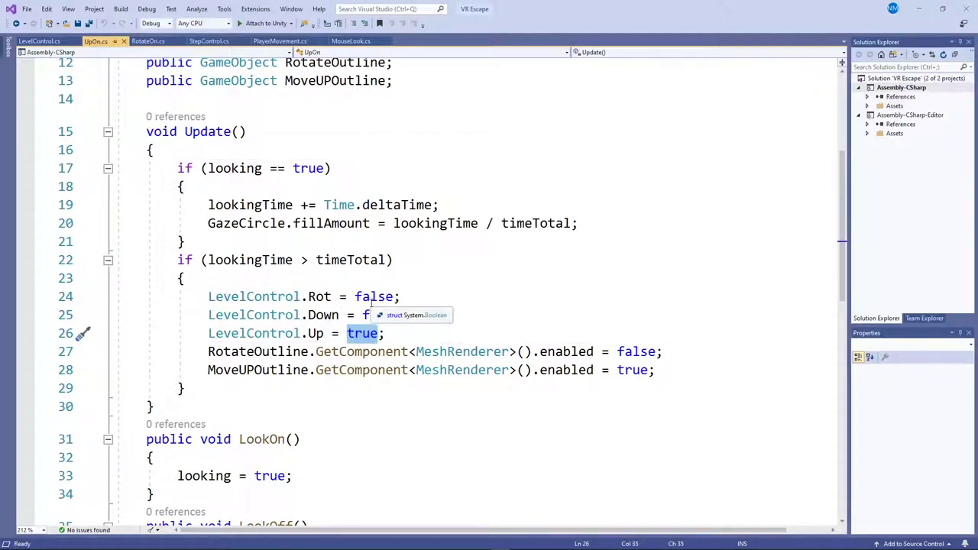
left_click(150, 41)
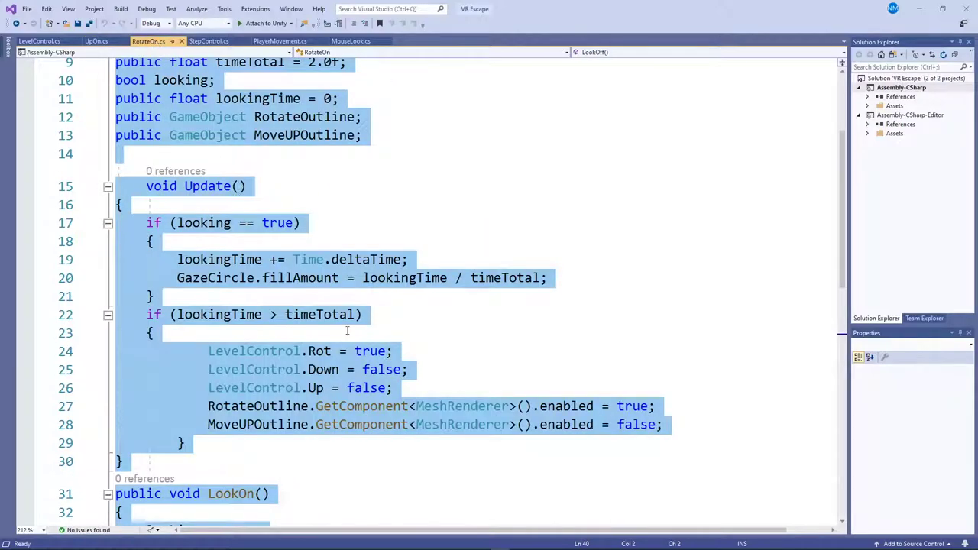
left_click(394, 351)
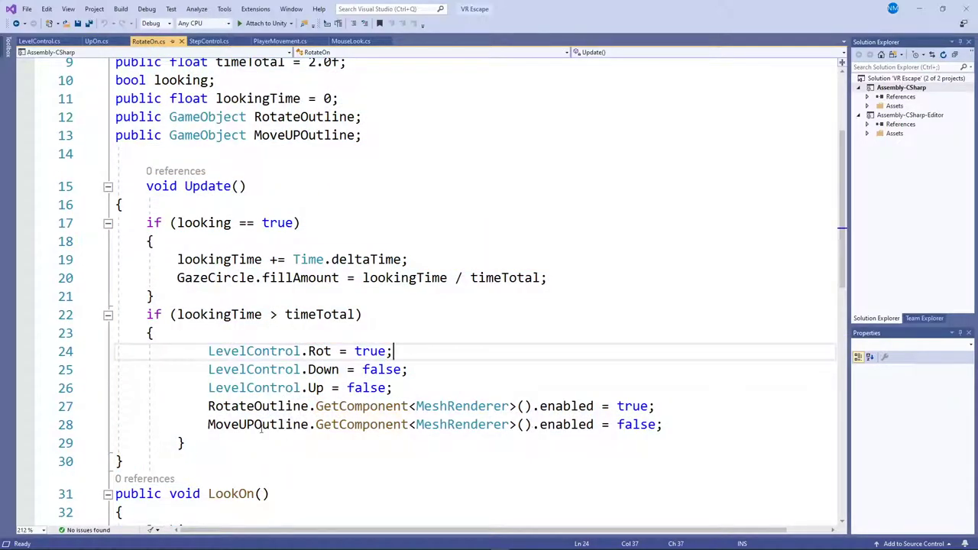
double_click(631, 405)
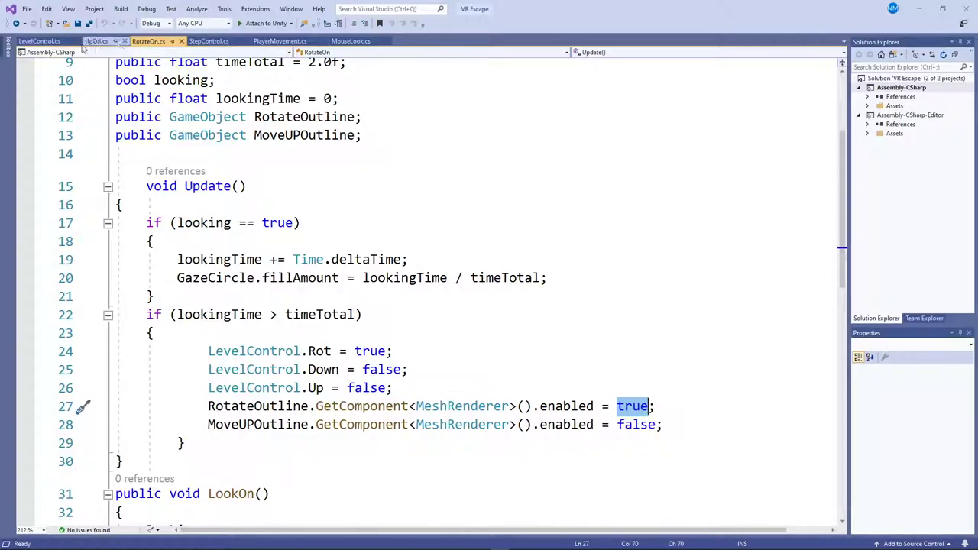
left_click(58, 41)
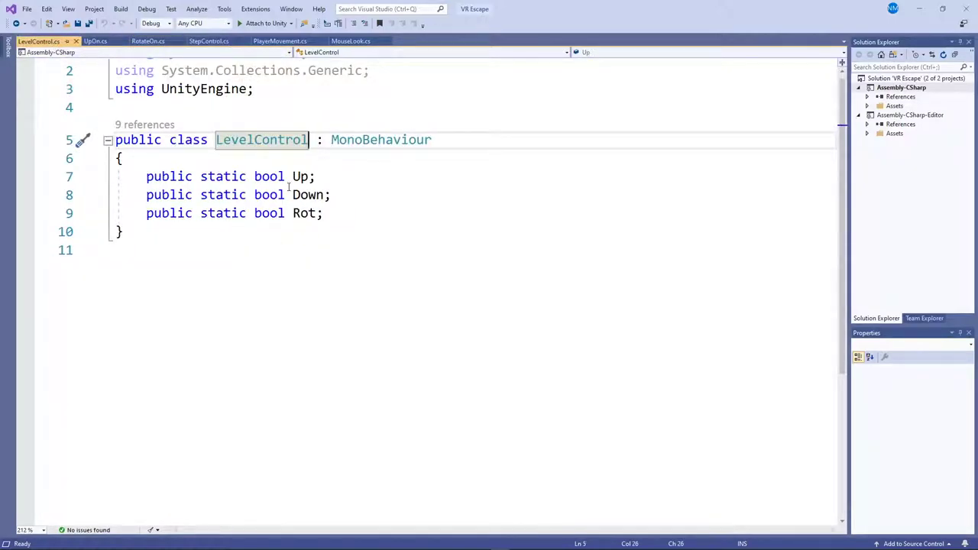
left_click(149, 42)
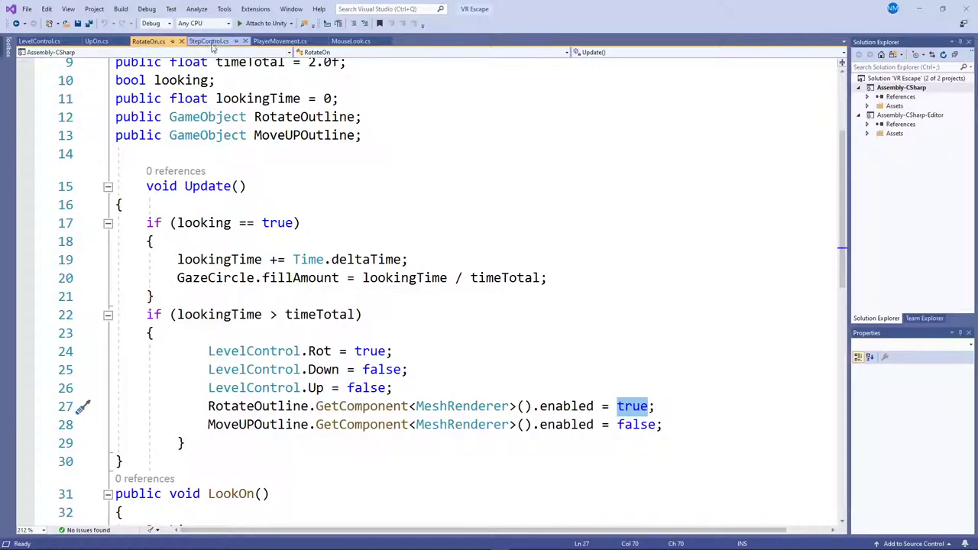
Scroll through StepControl.cs's Update, LookOn and LookOff methods, then back to the top.
left_click(212, 42)
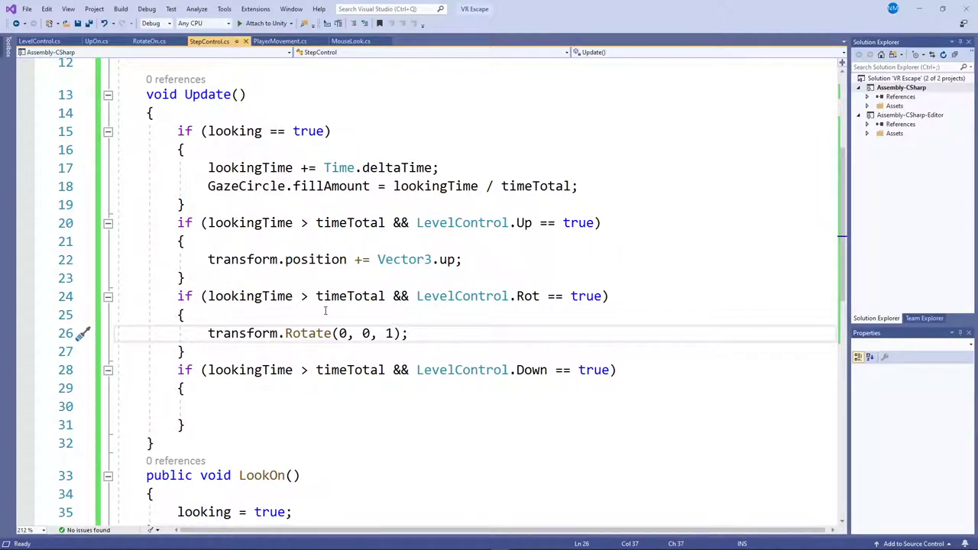
scroll(341, 291, "down", 6)
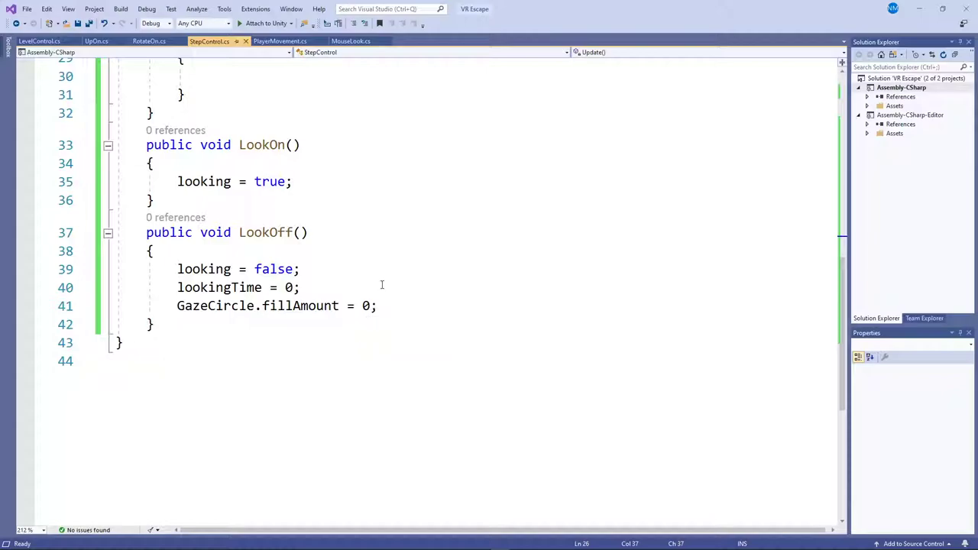
scroll(376, 281, "up", 6)
scroll(376, 281, "up", 1)
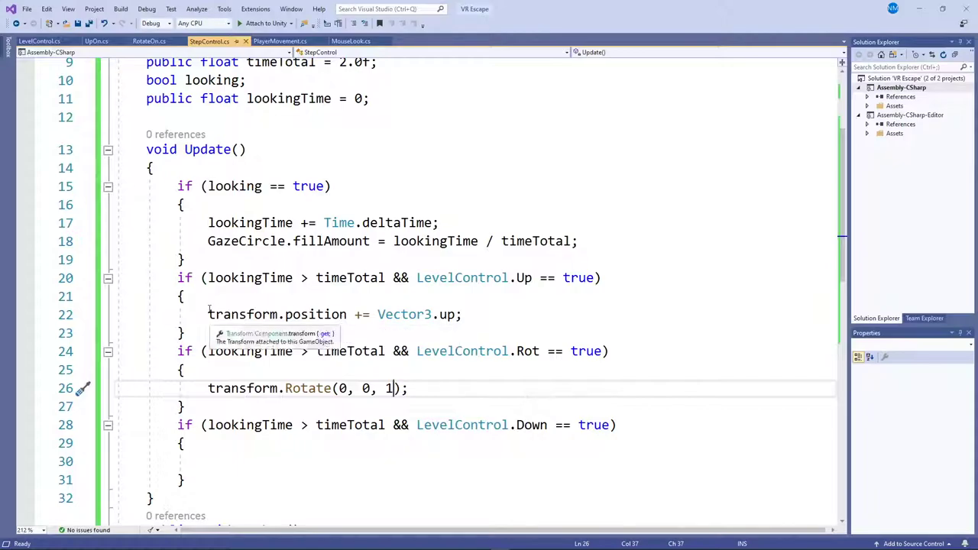
Walk through StepControl's line 22 upward move and line 24 rotation condition, then bring up LevelControl.cs.
left_click_drag(207, 313, 476, 315)
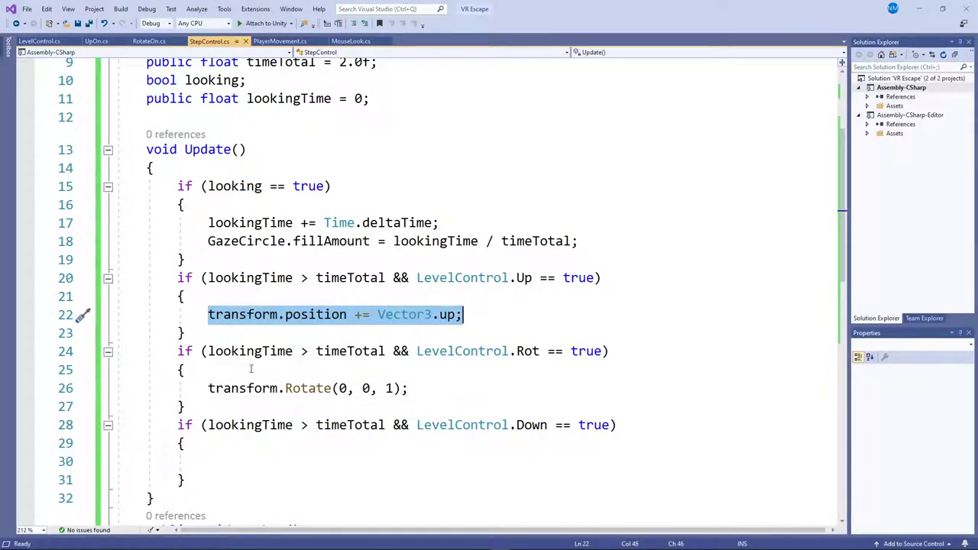
left_click(175, 350)
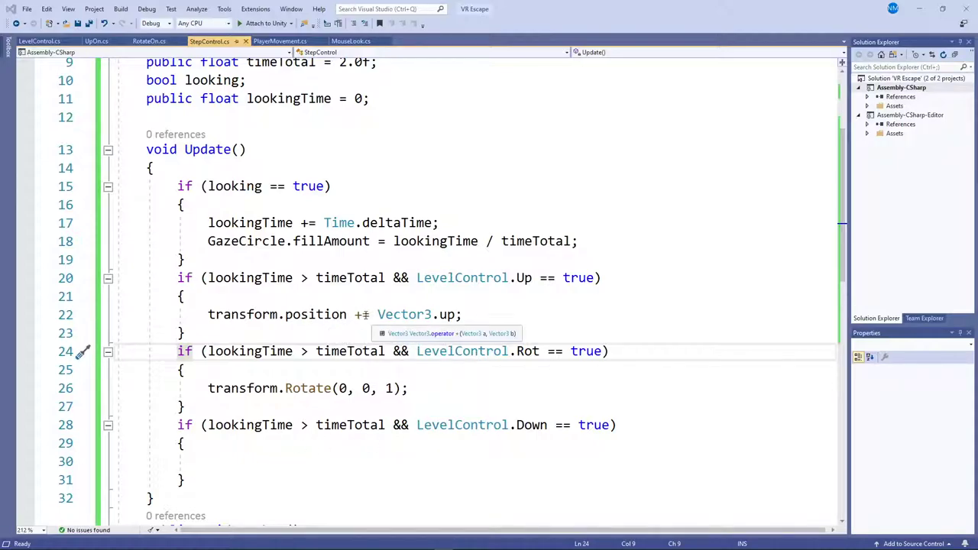
left_click(361, 314)
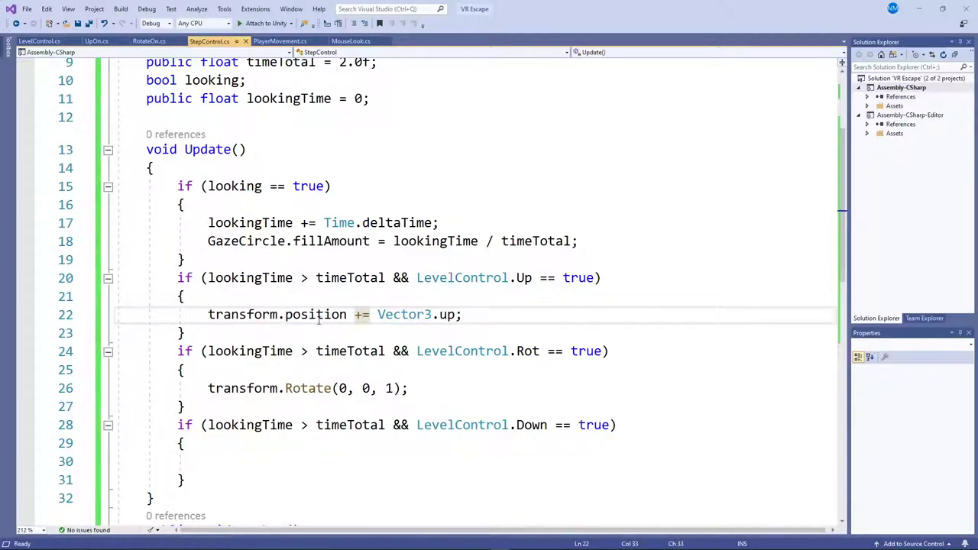
left_click_drag(463, 314, 207, 314)
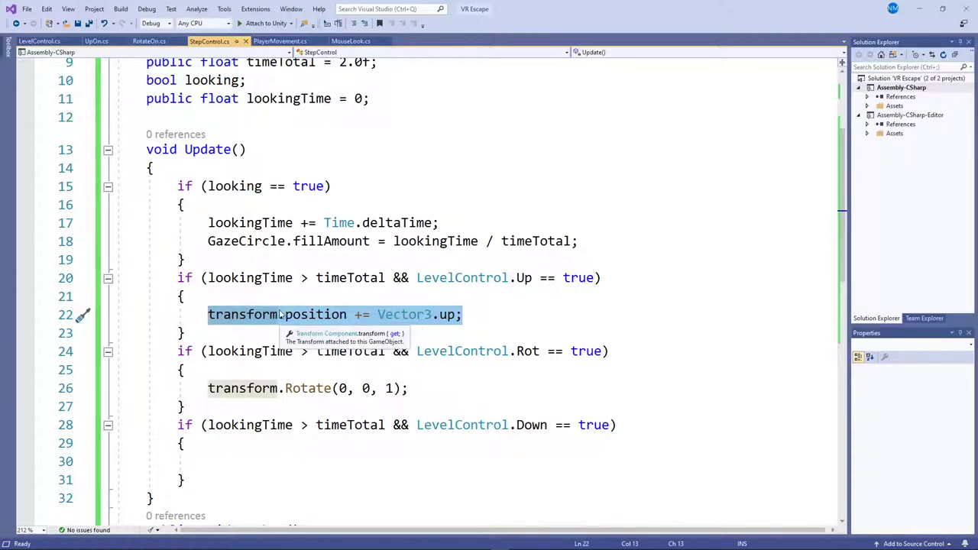
scroll(284, 312, "up", 3)
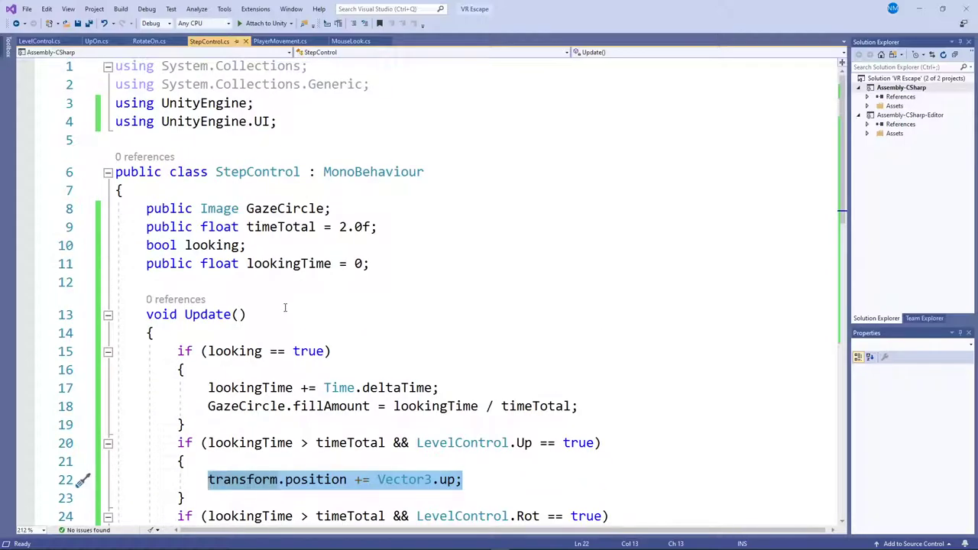
scroll(284, 307, "down", 2)
left_click(38, 41)
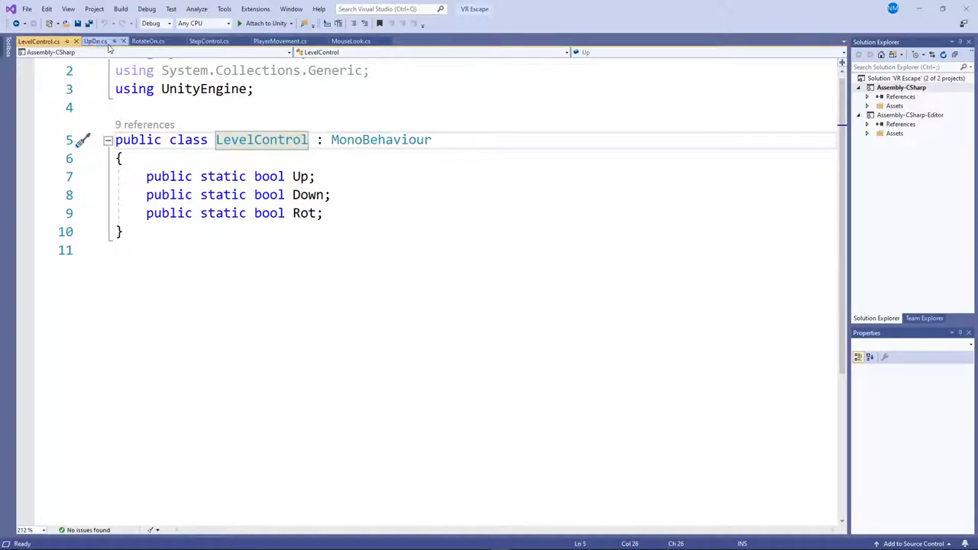
Review the MouseLook, PlayerMovement, StepControl and UpOn scripts, ending on LevelControl's Up, Down and Rot flags.
left_click(350, 41)
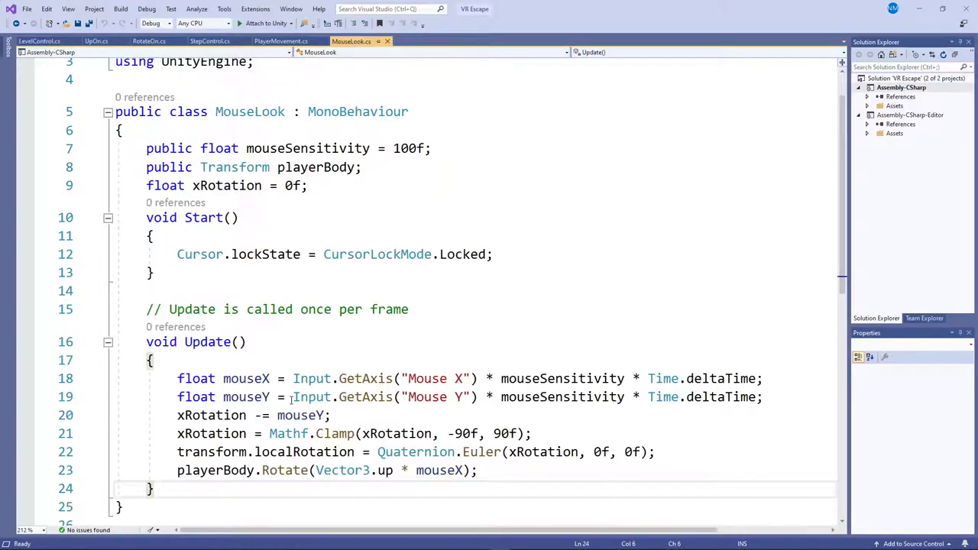
left_click(281, 41)
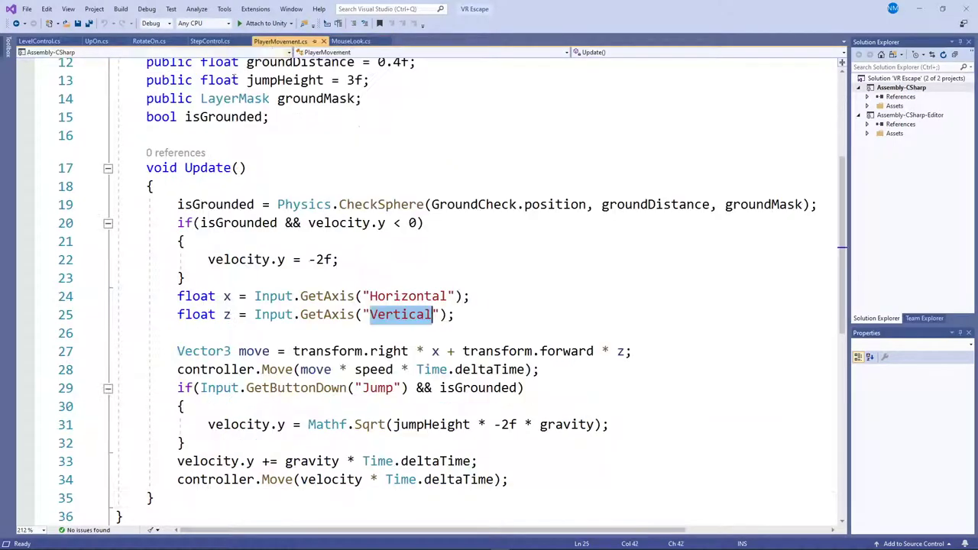
scroll(303, 242, "down", 1)
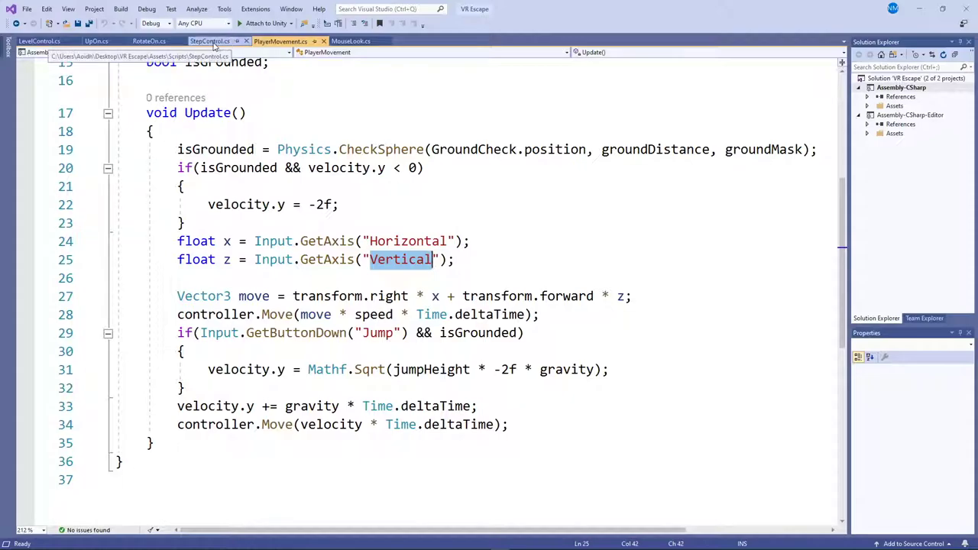
left_click(210, 41)
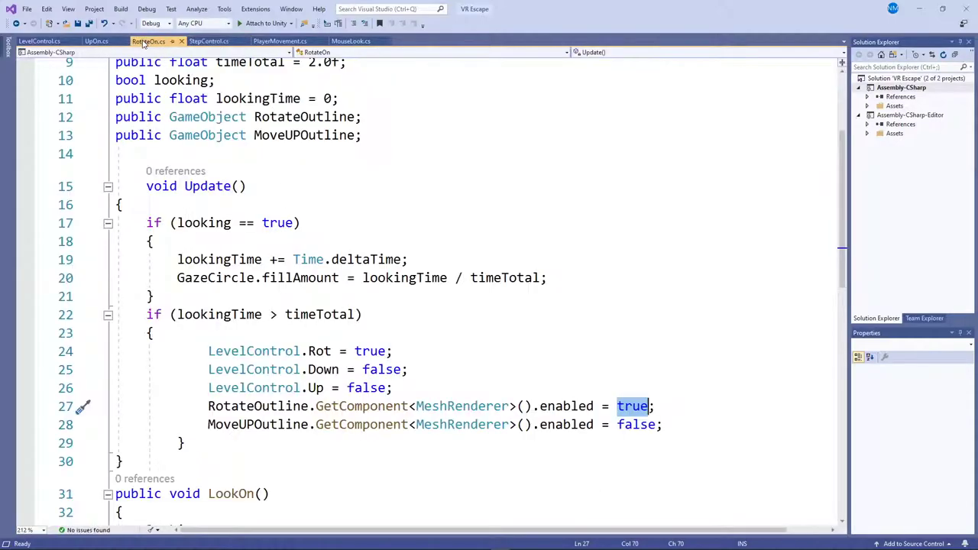
left_click(97, 41)
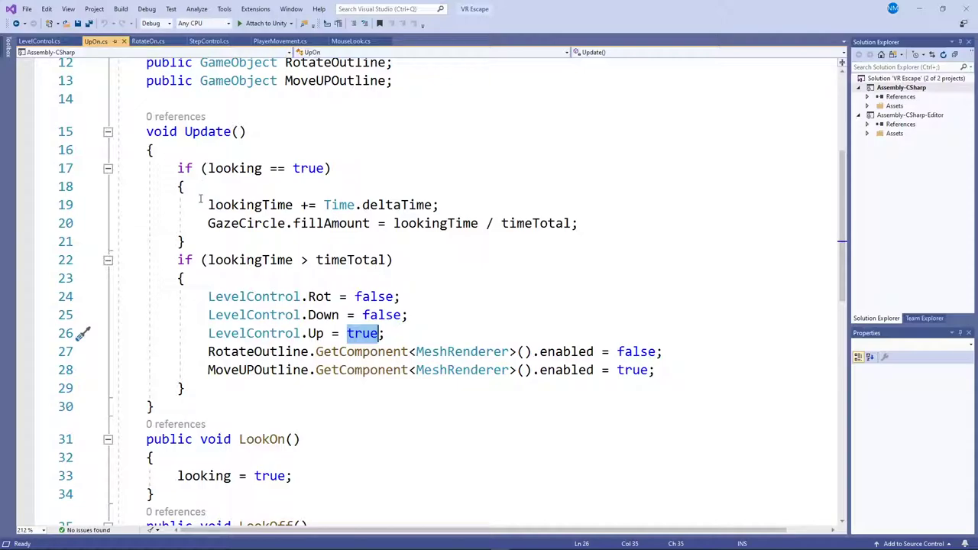
left_click(37, 41)
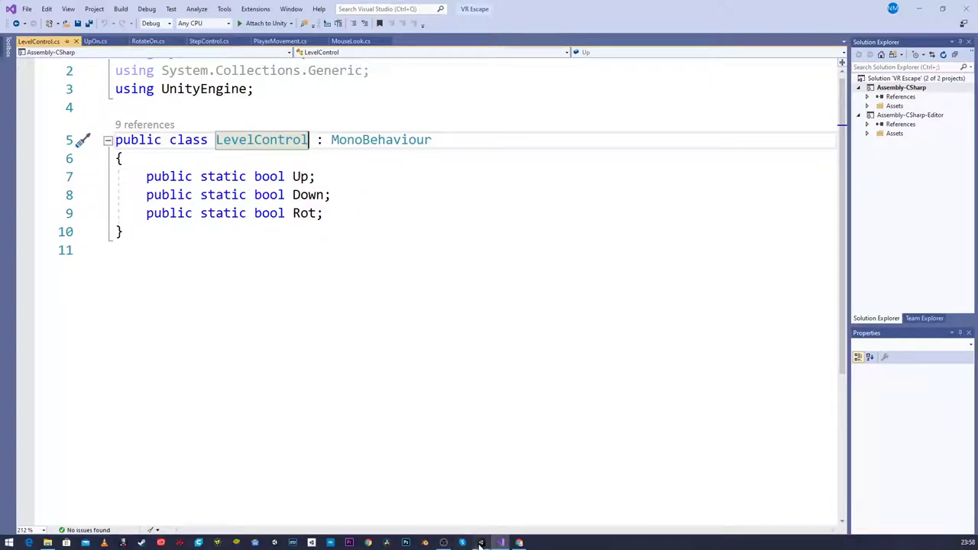
Play the VRSteps scene in Unity and take control of the first-person Game view.
left_click(480, 543)
right_click_drag(347, 212, 356, 214)
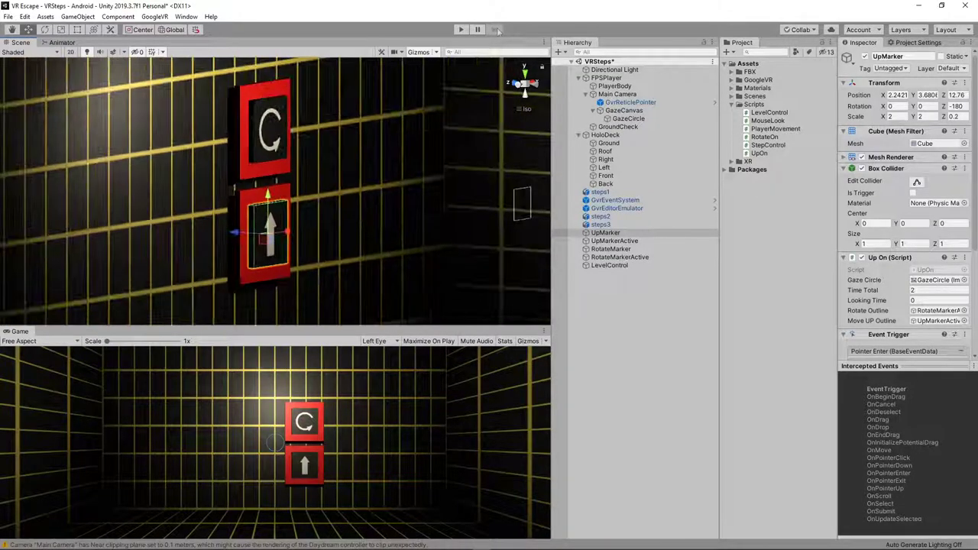
left_click(461, 29)
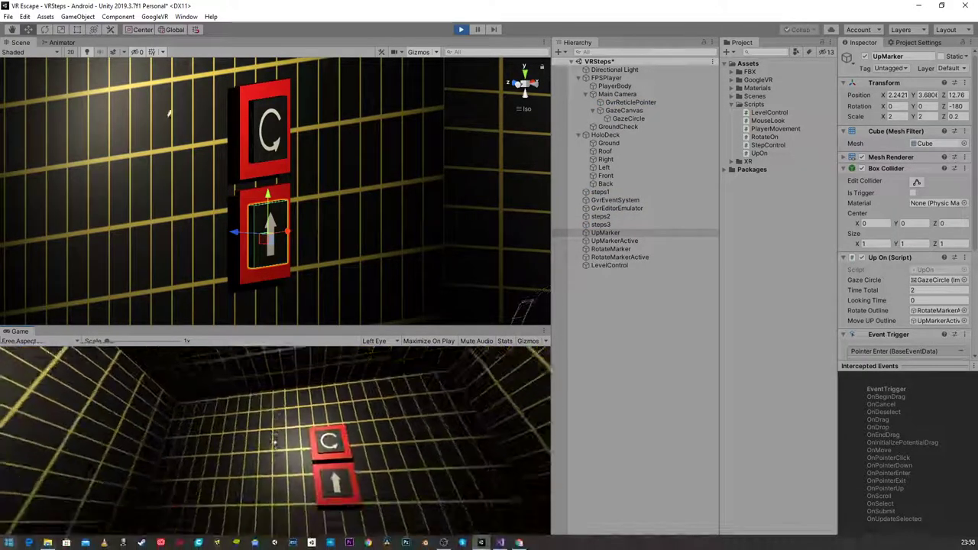
mouse_move(159, 538)
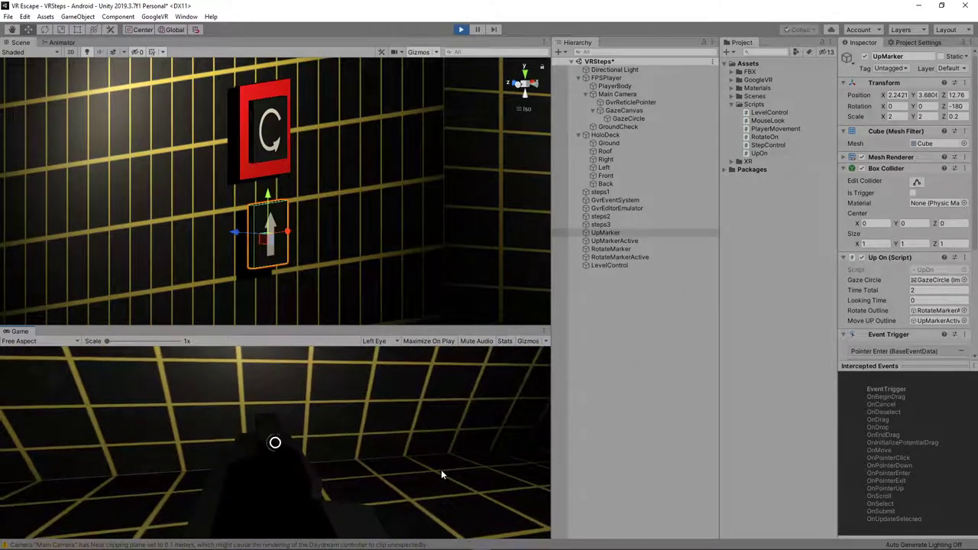
left_click(441, 475)
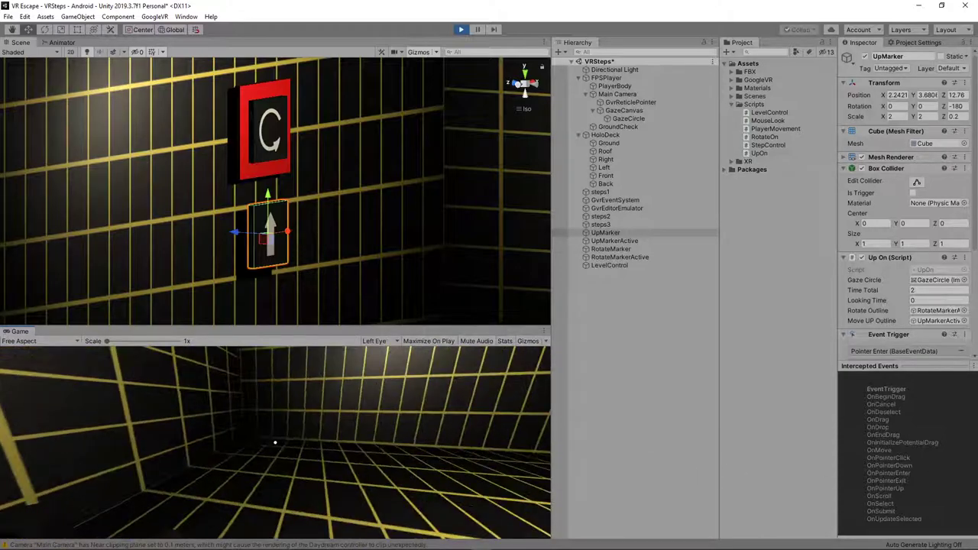